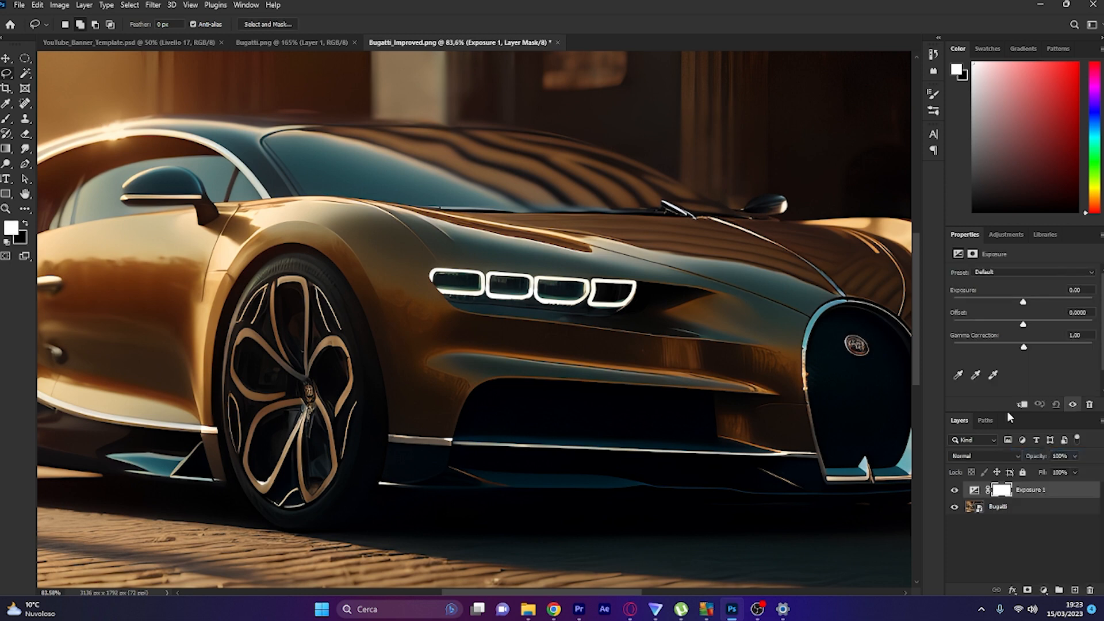
- Raise the Exposure adjustment to +3.49 and invert its layer mask to hide the effect
scroll(516, 263, "up", 3)
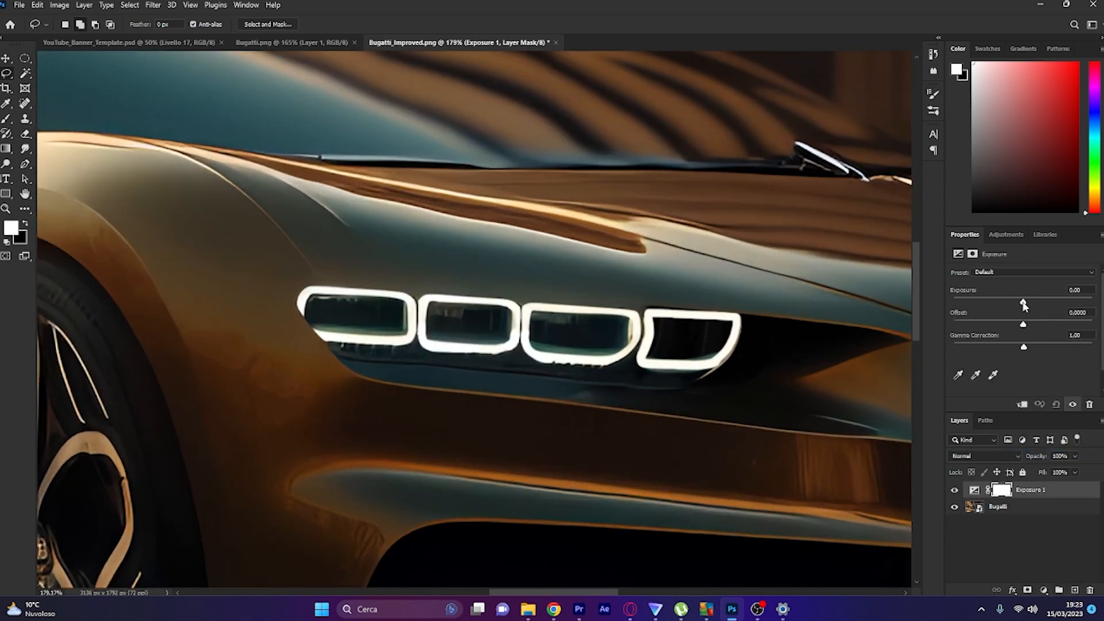
left_click_drag(1026, 304, 1059, 312)
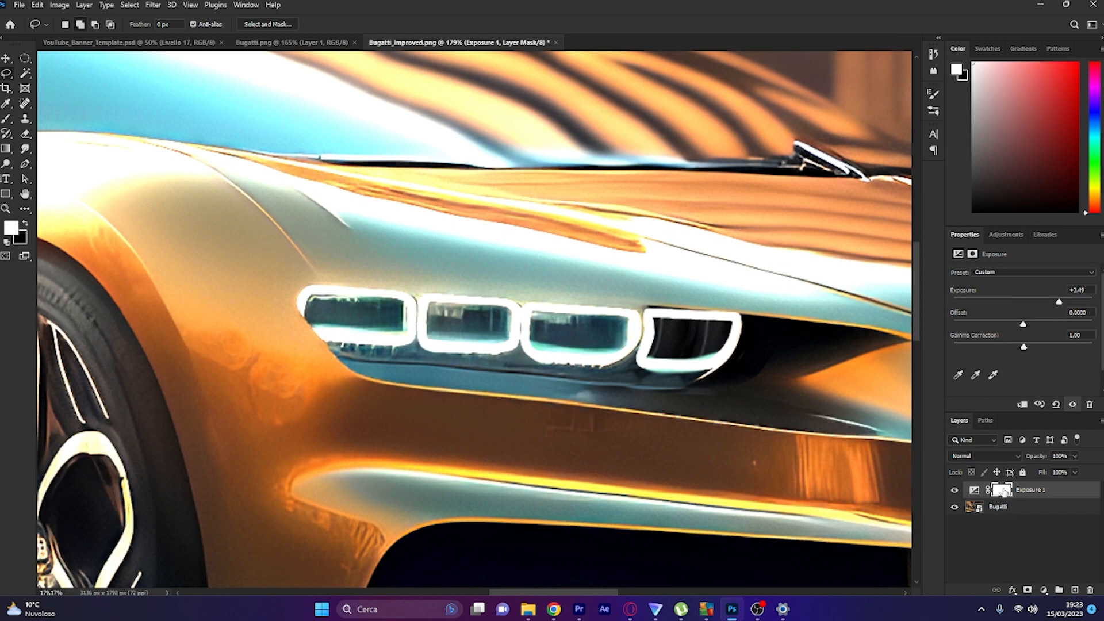
key("ctrl+i")
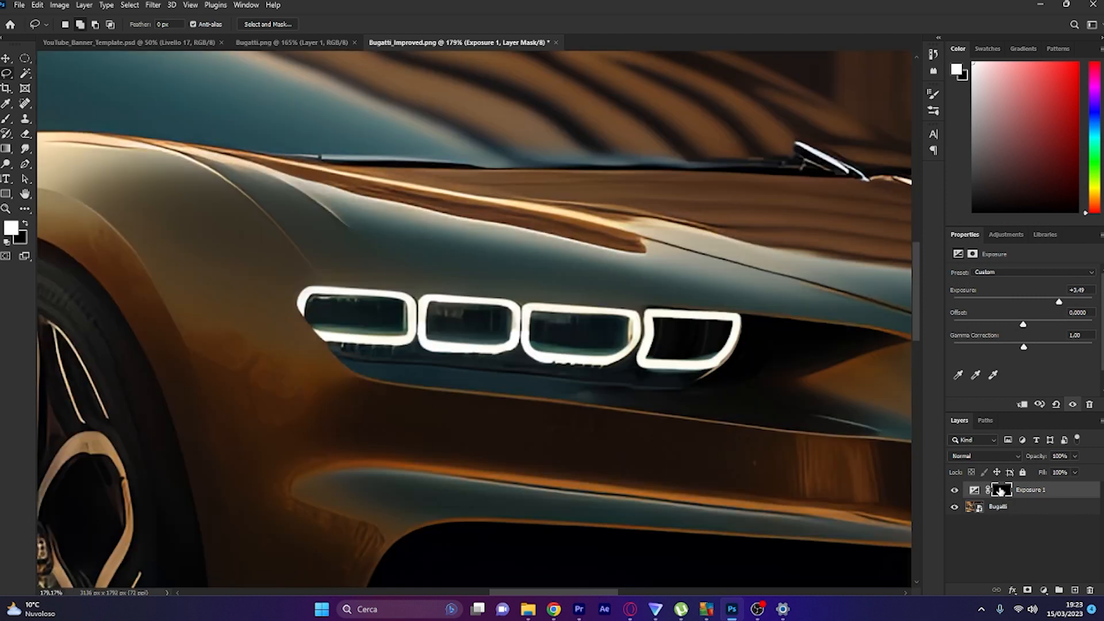
- Paint white on the Exposure layer's mask with a soft brush at 2% flow, brightening the headlight rings and their edges
scroll(407, 319, "up", 3)
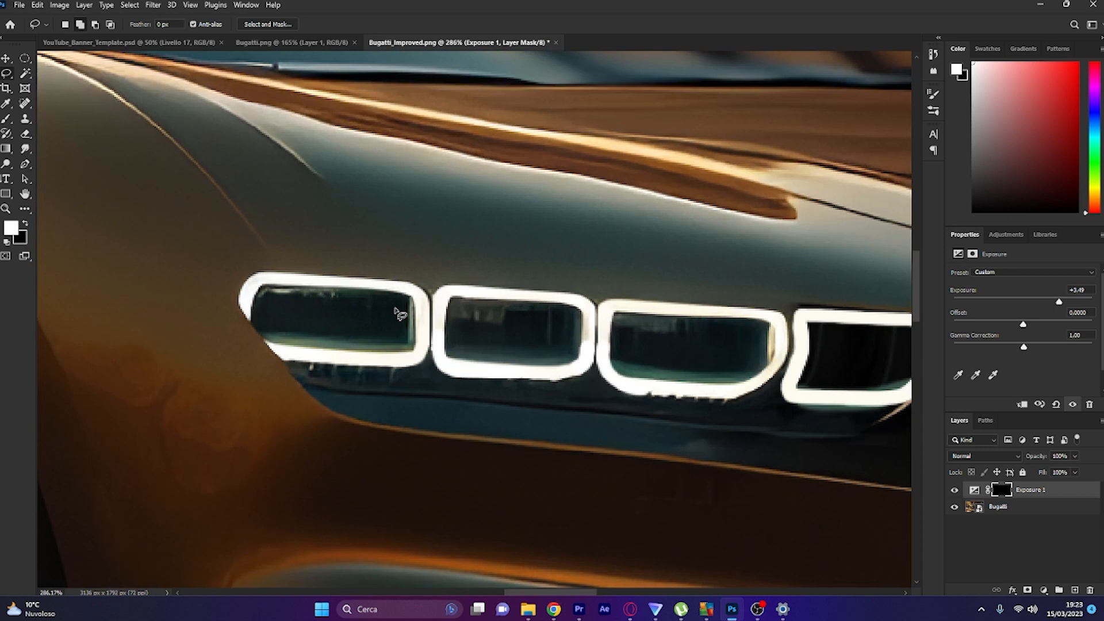
key("b")
mouse_move(292, 289)
left_mouse_down()
mouse_move(323, 296)
mouse_move(297, 47)
mouse_move(278, 34)
mouse_move(231, 53)
left_mouse_up()
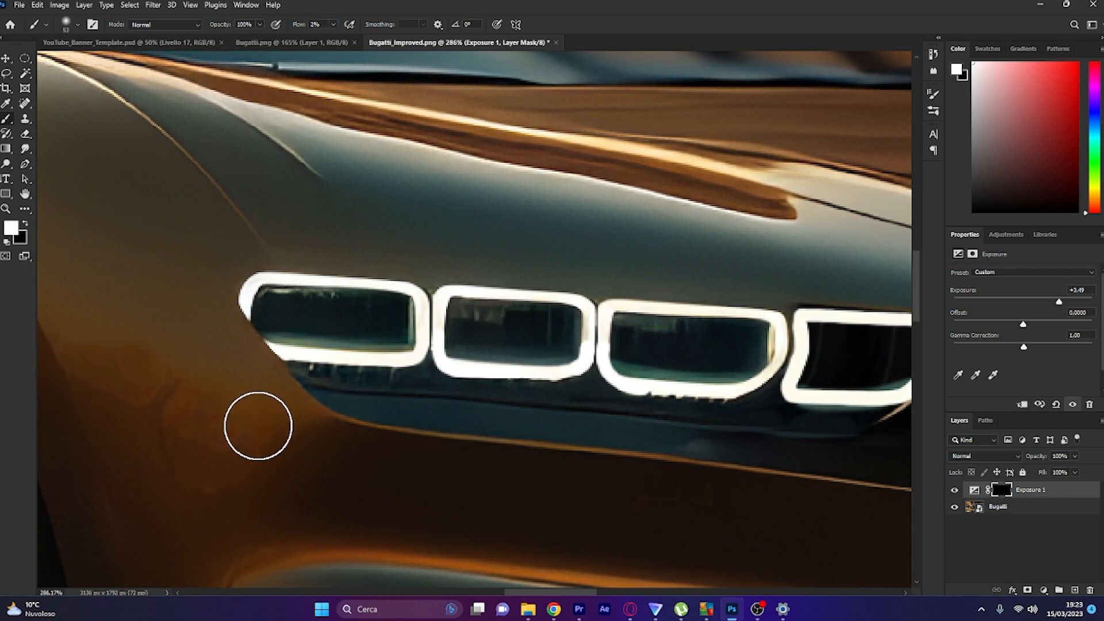
mouse_move(260, 299)
left_mouse_down()
mouse_move(308, 346)
mouse_move(425, 361)
mouse_move(648, 312)
left_mouse_up()
mouse_move(870, 391)
left_mouse_down()
mouse_move(523, 416)
mouse_move(462, 339)
left_mouse_up()
scroll(462, 339, "down", 5)
scroll(461, 339, "down", 3)
scroll(581, 357, "up", 6)
mouse_move(877, 352)
left_mouse_down()
mouse_move(581, 357)
mouse_move(714, 351)
mouse_move(759, 328)
left_mouse_up()
scroll(759, 310, "down", 6)
left_click_drag(125, 305, 437, 287)
scroll(437, 287, "up", 4)
scroll(435, 288, "up", 2)
mouse_move(345, 293)
left_mouse_down()
mouse_move(338, 318)
mouse_move(395, 354)
mouse_move(512, 320)
left_mouse_up()
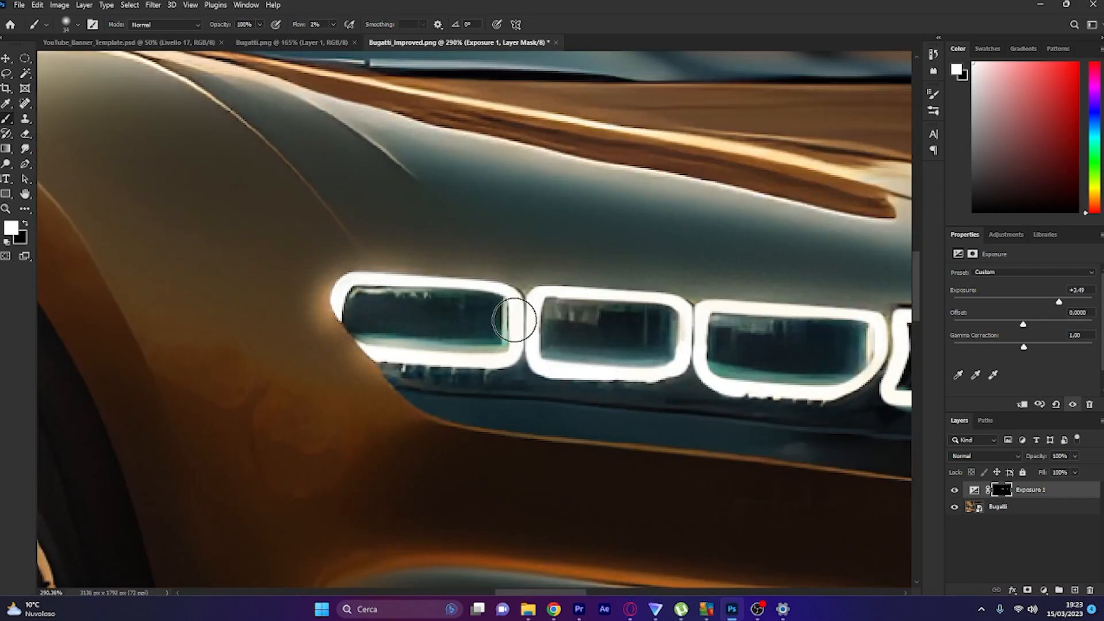
scroll(432, 265, "down", 8)
scroll(423, 264, "up", 10)
mouse_move(366, 288)
left_mouse_down()
mouse_move(494, 303)
mouse_move(566, 291)
left_mouse_up()
scroll(396, 296, "down", 6)
scroll(392, 294, "up", 3)
scroll(665, 332, "down", 5)
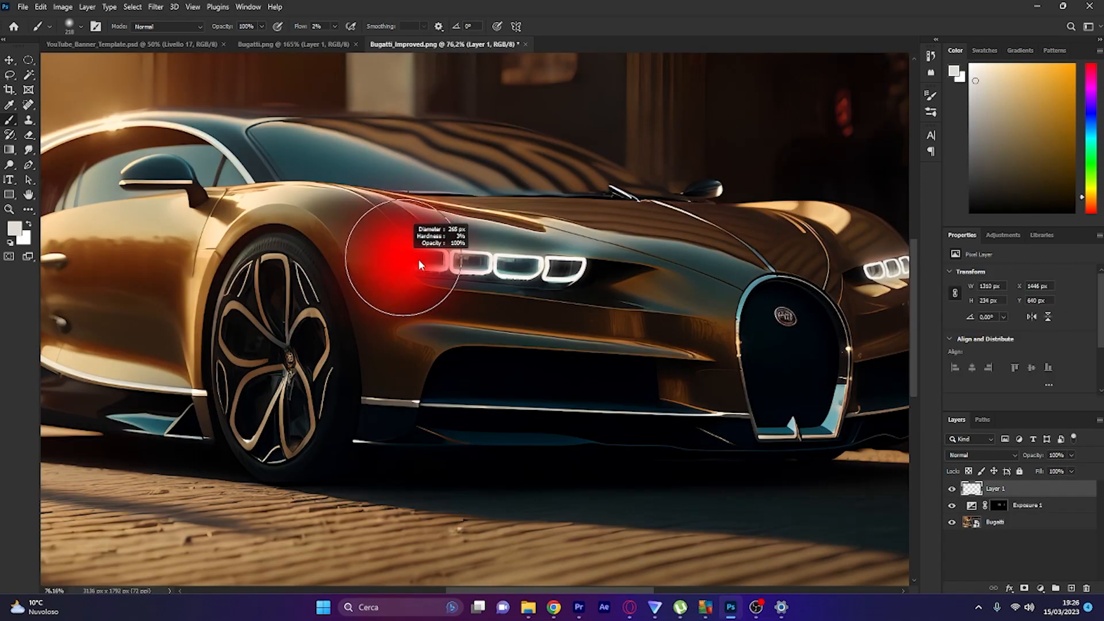
- Paint a soft off-white glow around both headlights on Layer 1 with a large brush of about 279 px at 2% flow
mouse_move(419, 261)
left_mouse_down()
mouse_move(402, 267)
mouse_move(428, 267)
mouse_move(395, 270)
mouse_move(402, 255)
mouse_move(523, 257)
mouse_move(399, 256)
left_mouse_up()
scroll(432, 251, "up", 3)
scroll(432, 251, "down", 3)
scroll(394, 259, "down", 1)
scroll(400, 256, "down", 4)
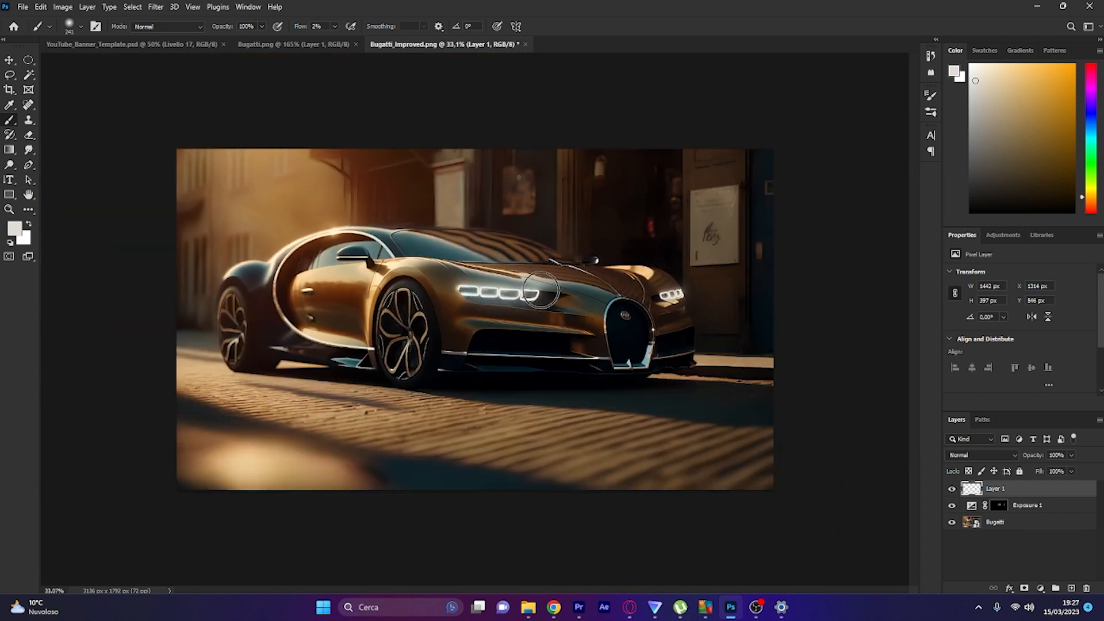
key("ctrl+z")
scroll(526, 289, "up", 4)
left_click_drag(456, 283, 580, 283)
scroll(897, 249, "up", 3)
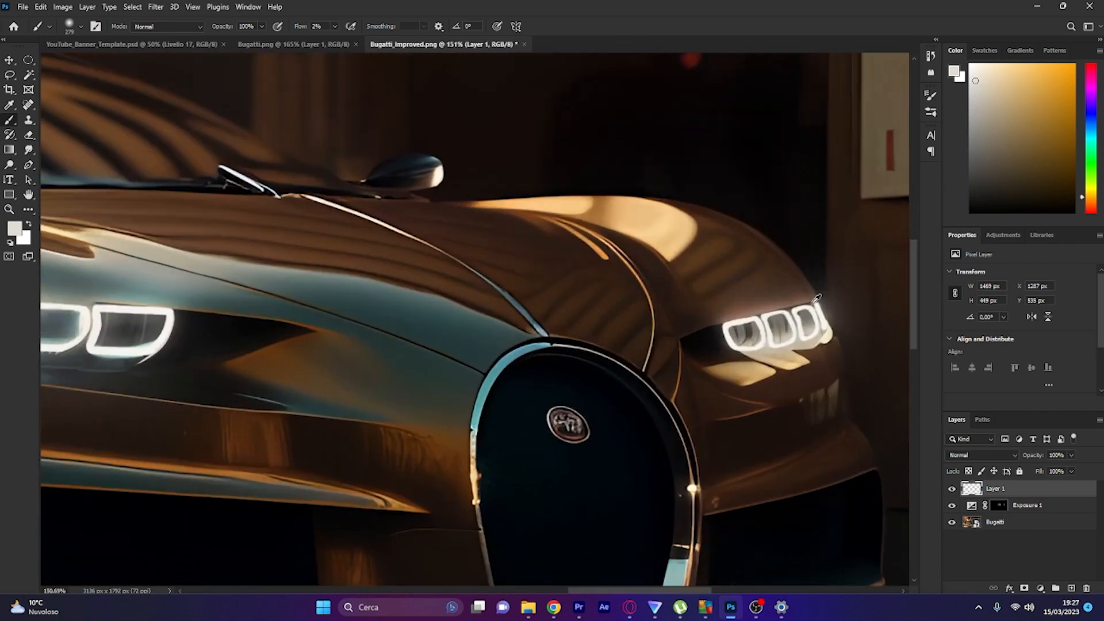
left_click_drag(803, 322, 771, 321)
scroll(773, 322, "down", 3)
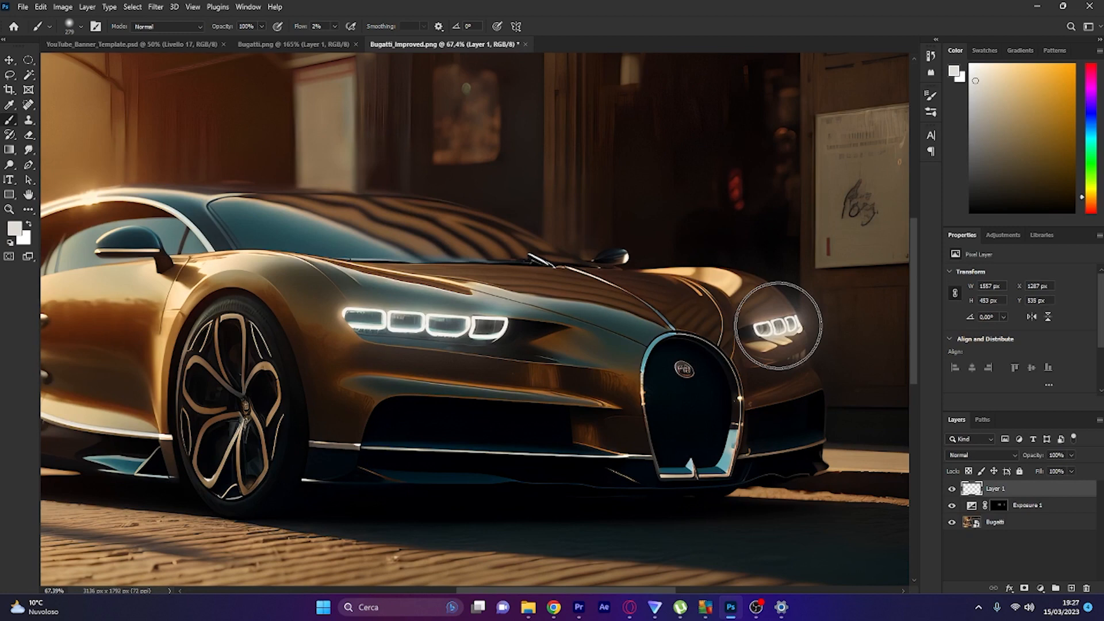
scroll(638, 322, "down", 4)
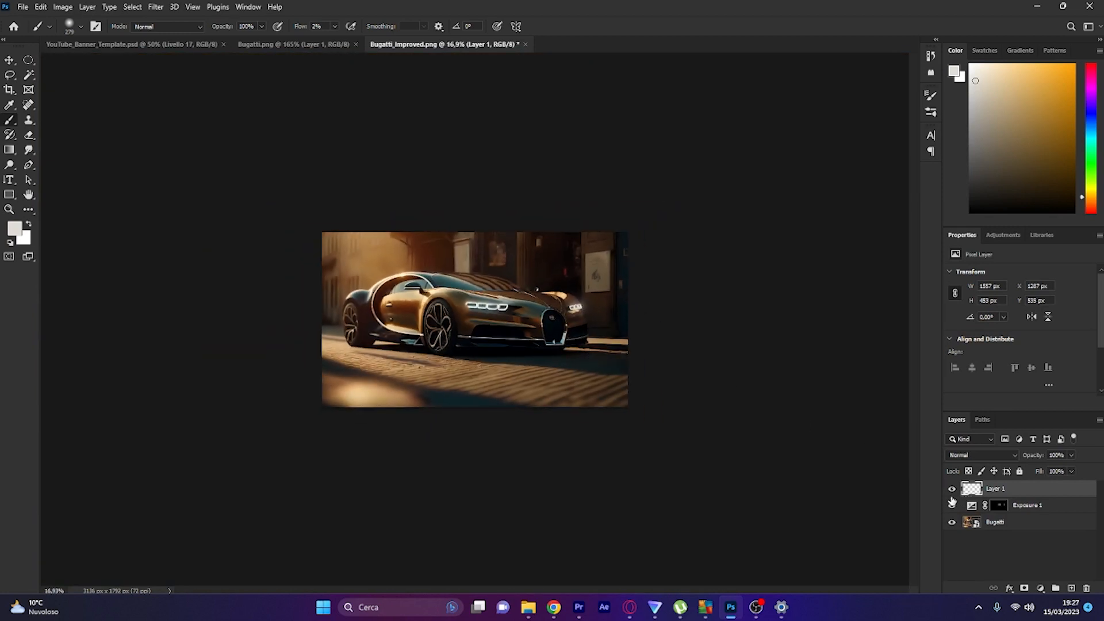
- Convert Layer 1 and the Exposure 1 adjustment layer together into one Smart Object
left_click(1044, 506, "shift")
right_click(1044, 506)
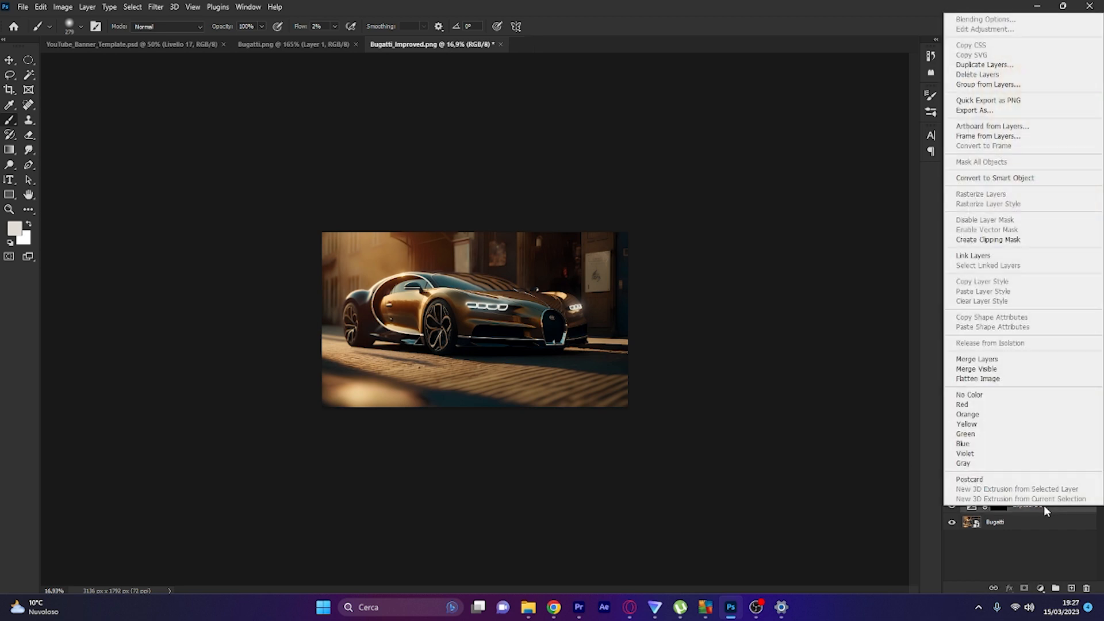
left_click(1013, 180)
- Compare the car with the headlight glow layer hidden and shown
left_click(952, 489)
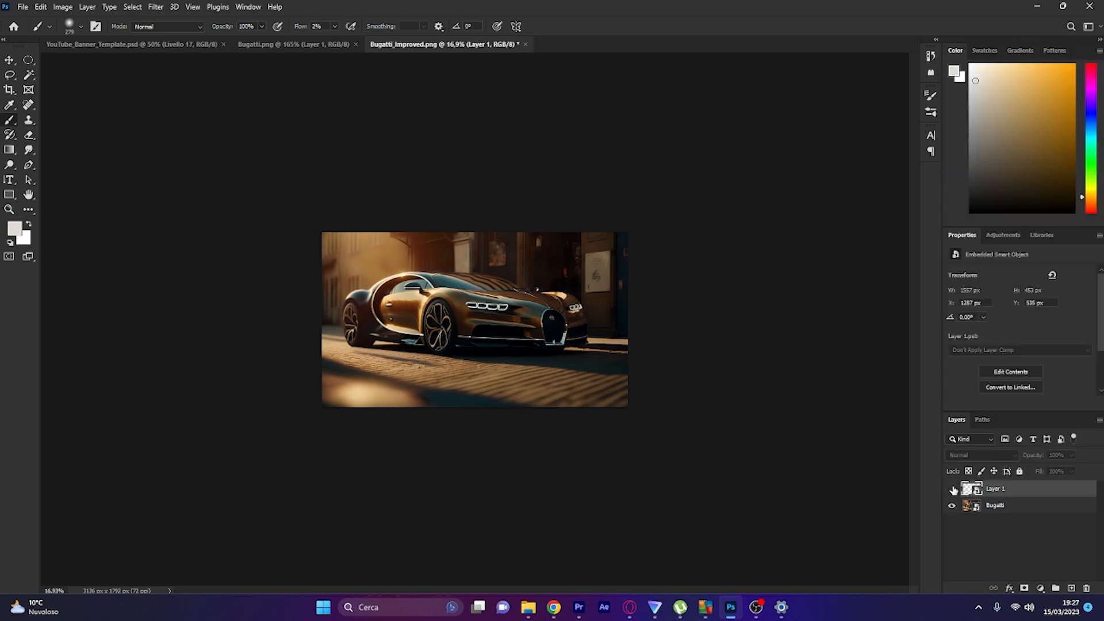
left_click(952, 489)
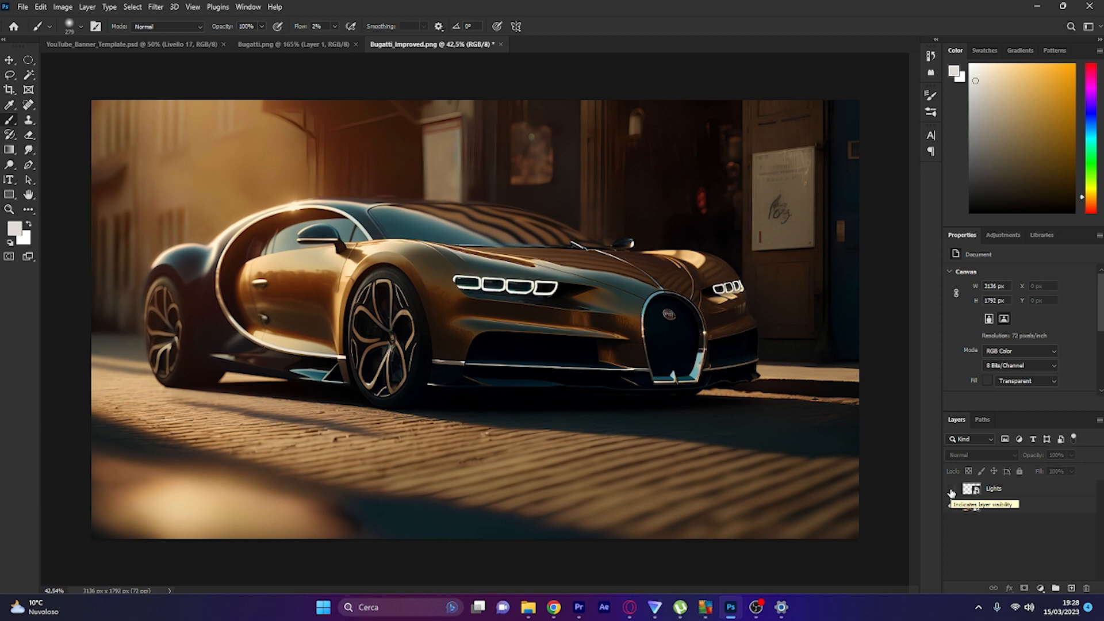
left_click(951, 490)
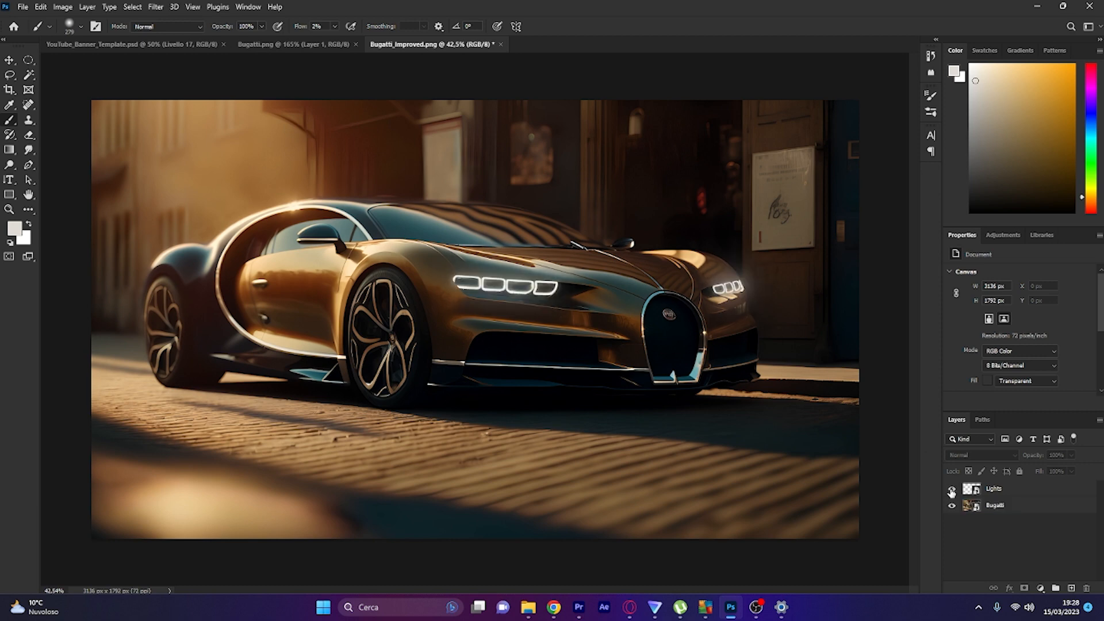
left_click(951, 490)
left_click(951, 490)
scroll(508, 377, "down", 2)
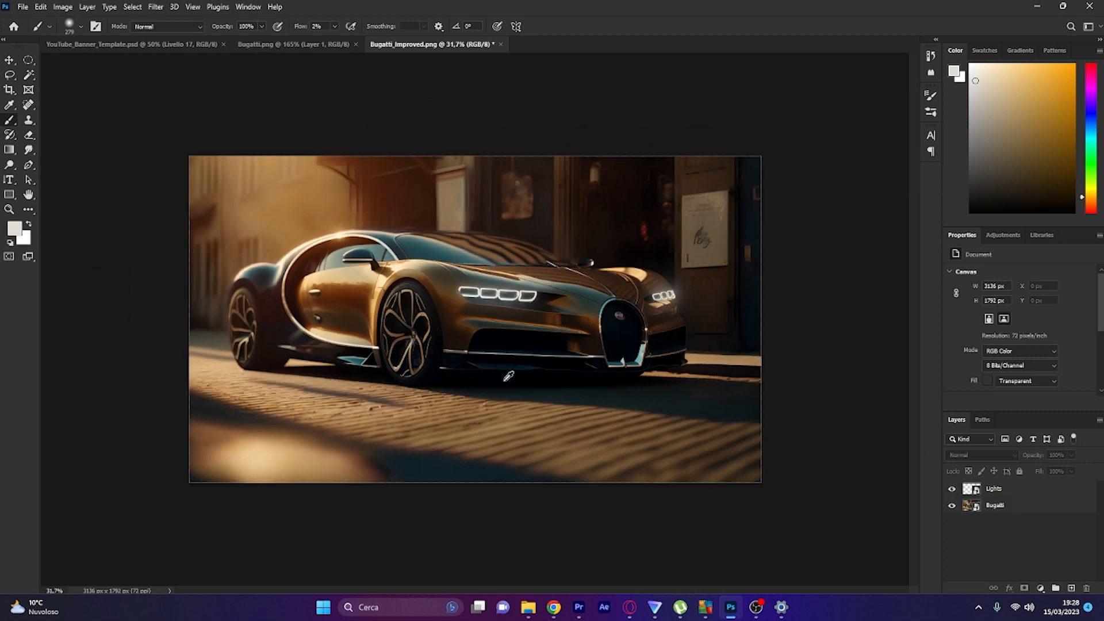
scroll(508, 377, "up", 2)
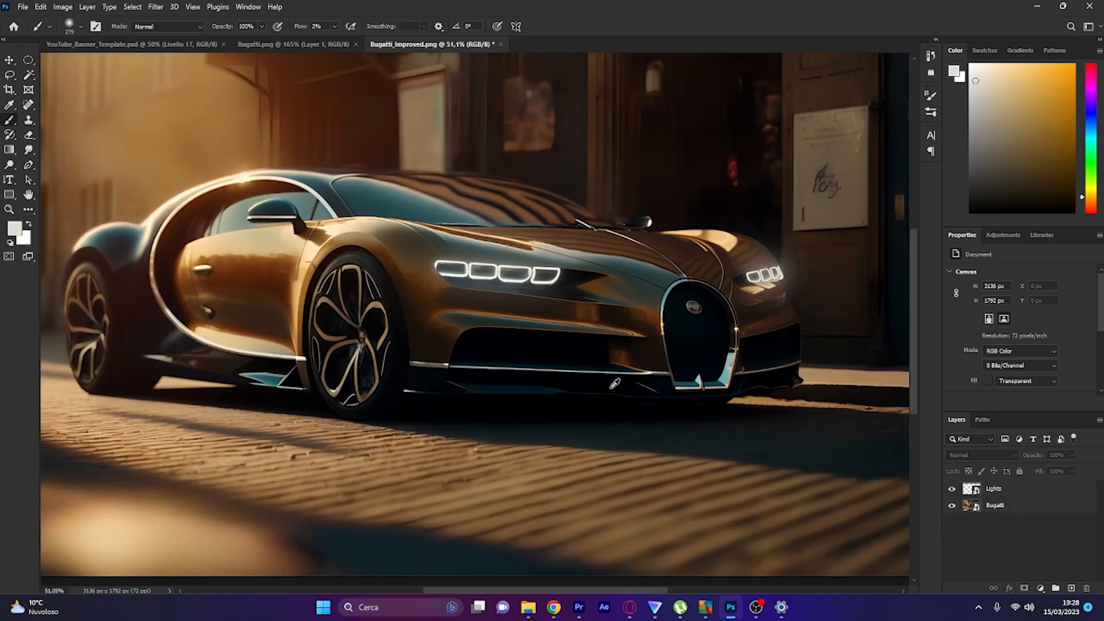
- Add a Curves adjustment layer above the Lights layer and pull the shadow part of the curve down to darken the image
left_click(1041, 587)
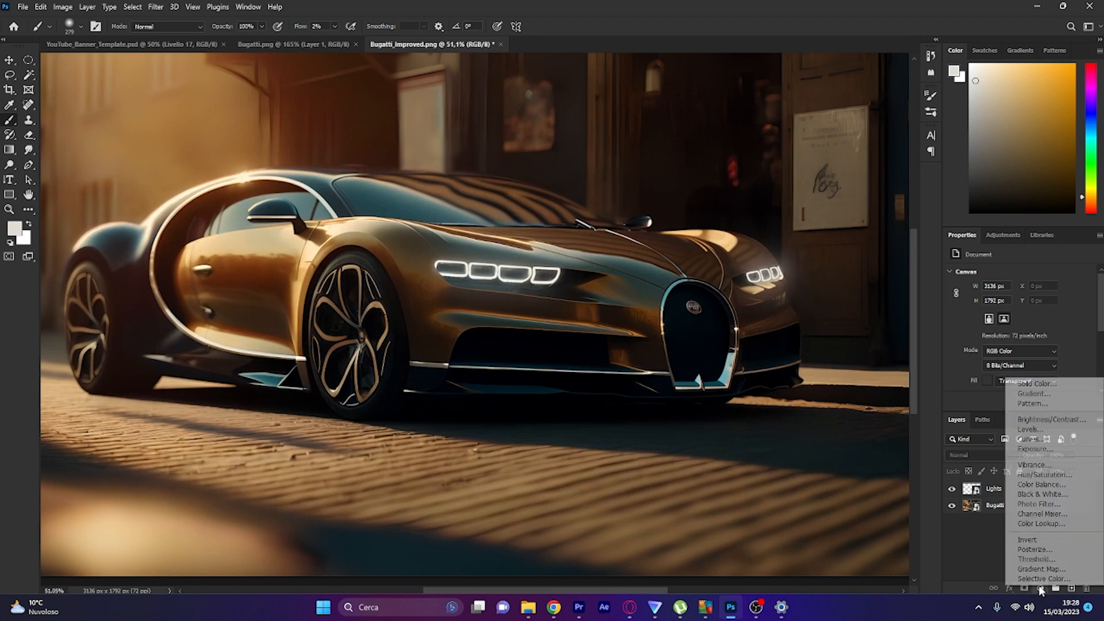
left_click(1048, 441)
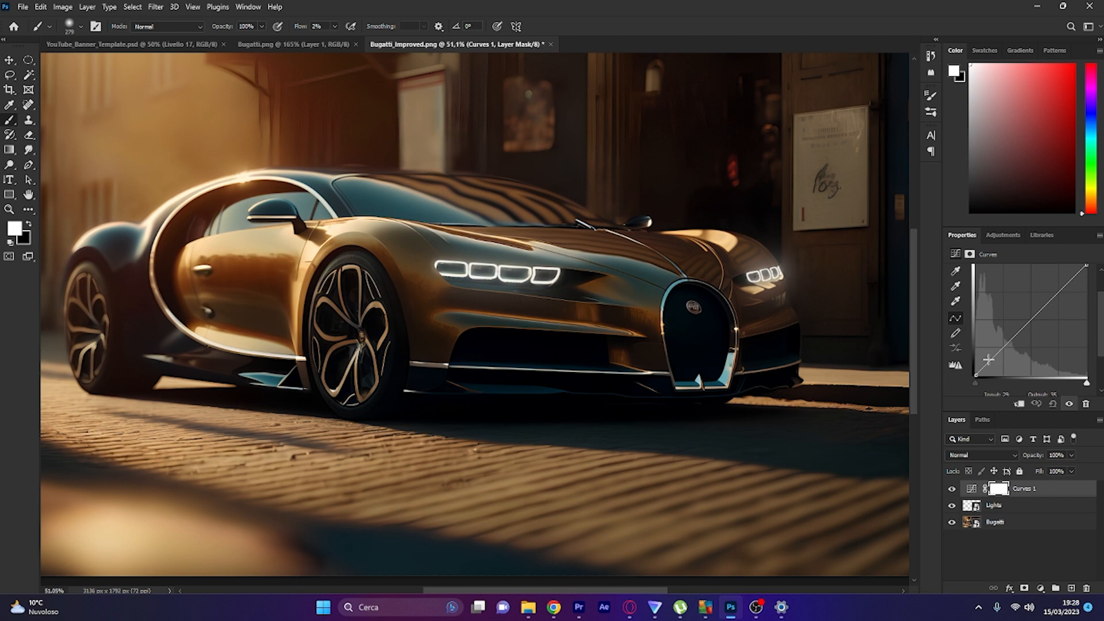
left_click_drag(985, 361, 1003, 355)
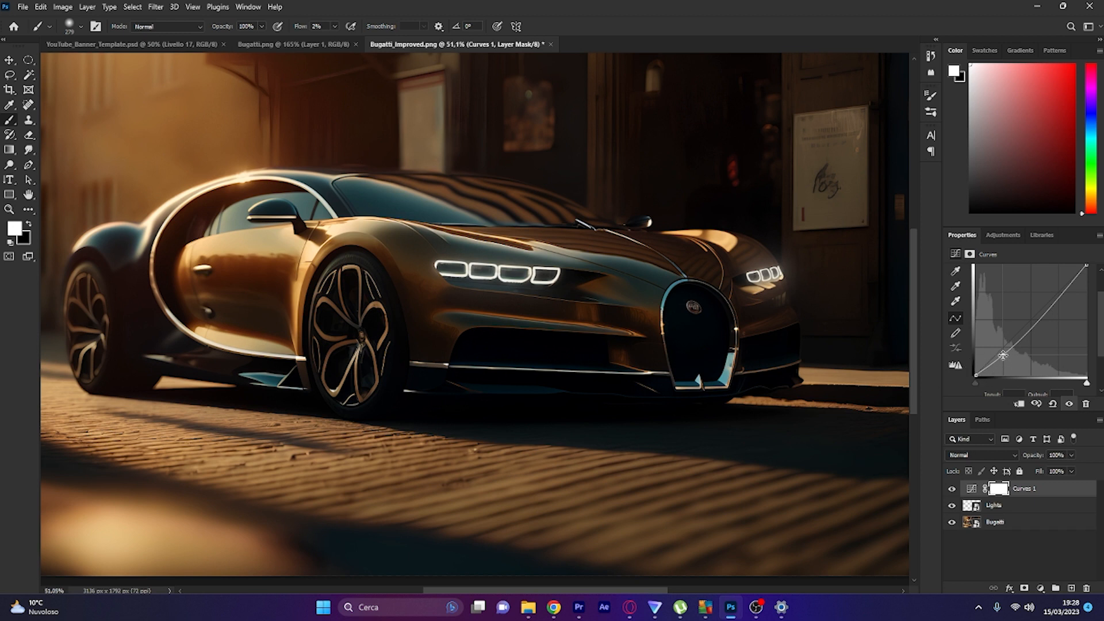
left_click_drag(1003, 355, 1002, 360)
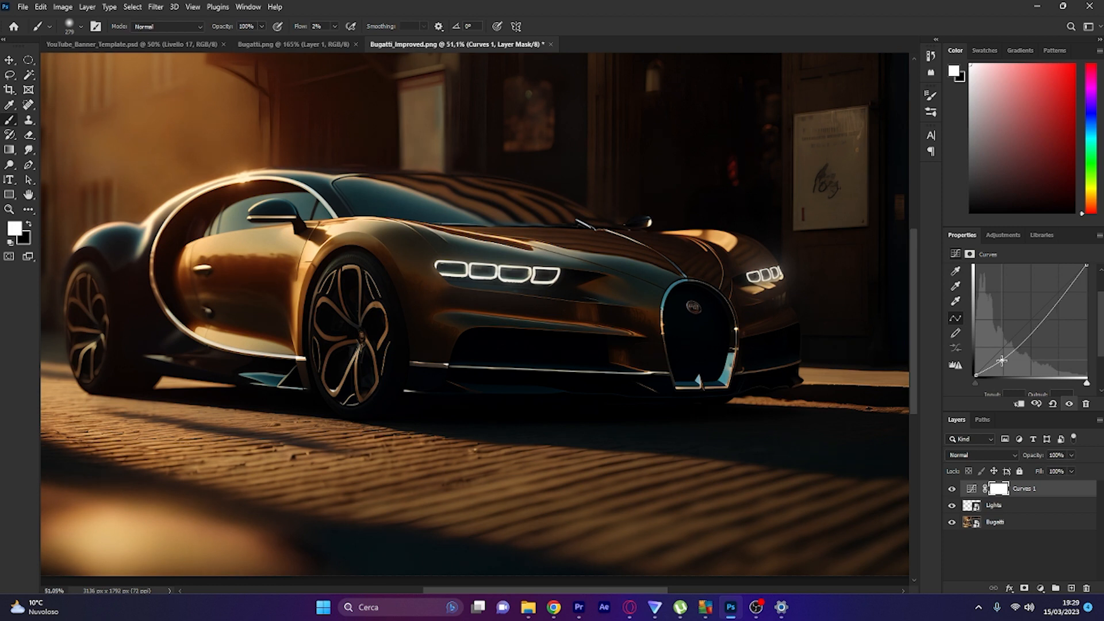
left_click_drag(1001, 360, 999, 366)
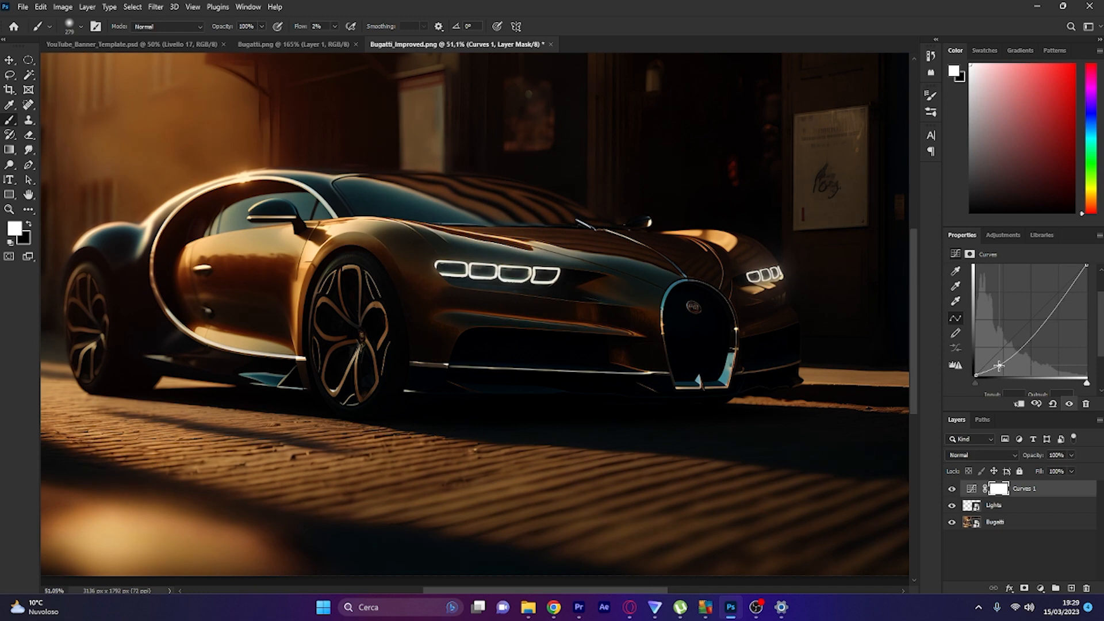
scroll(800, 397, "down", 6)
scroll(503, 320, "up", 4)
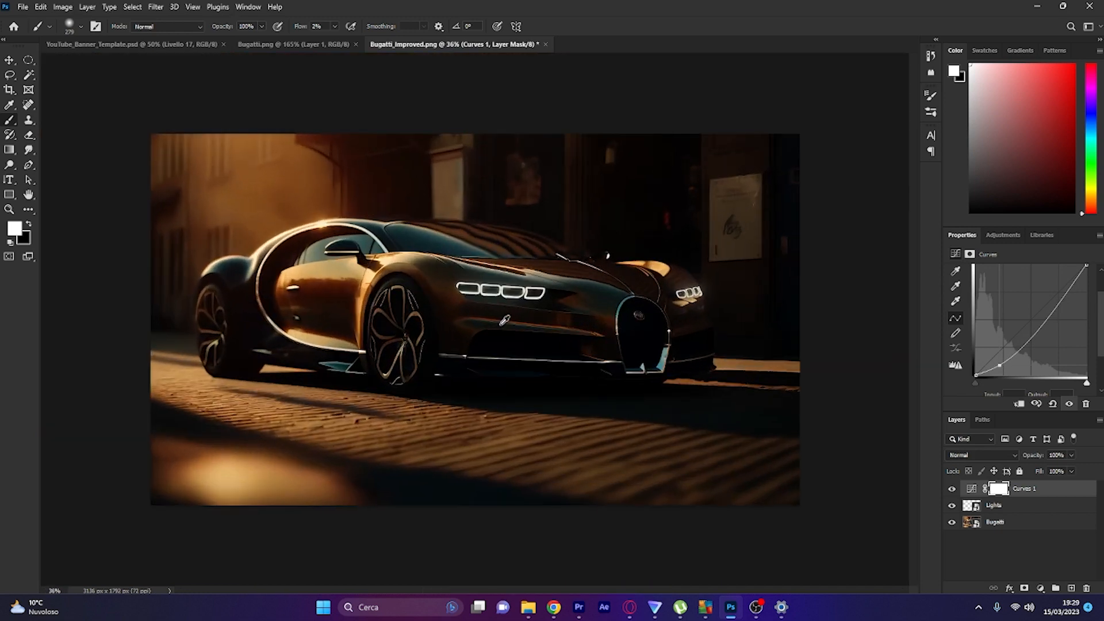
- Set the Curves layer's Blend If Underlying Layer highlights to a split range of 94 to about 168 to protect the bright areas
left_click(1004, 509)
double_click(1047, 488)
left_click_drag(817, 277, 921, 175)
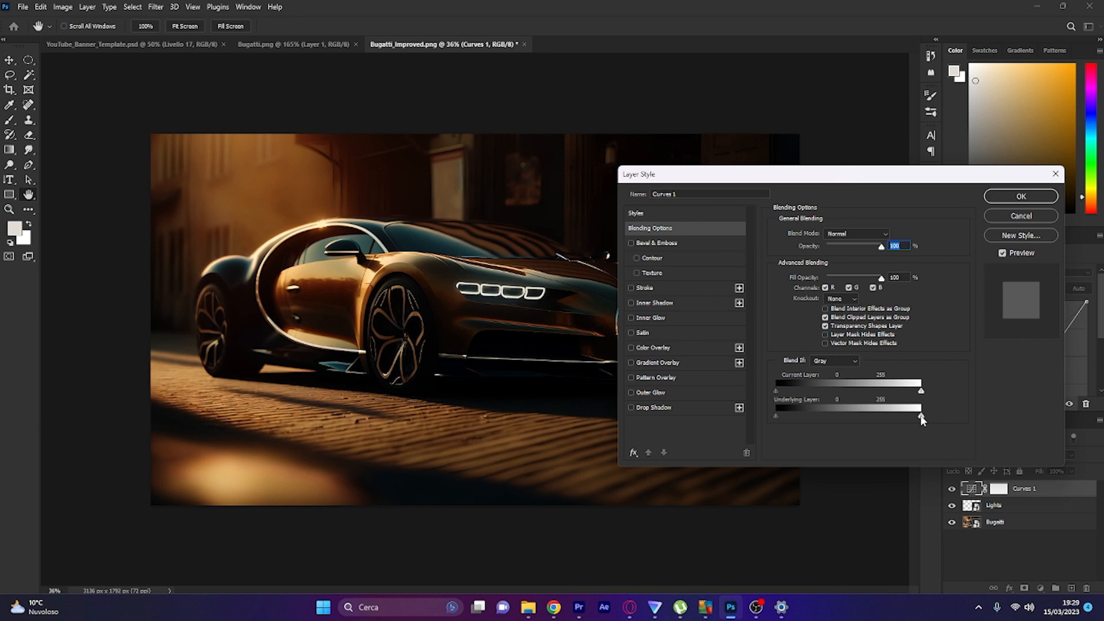
left_click_drag(910, 416, 830, 424)
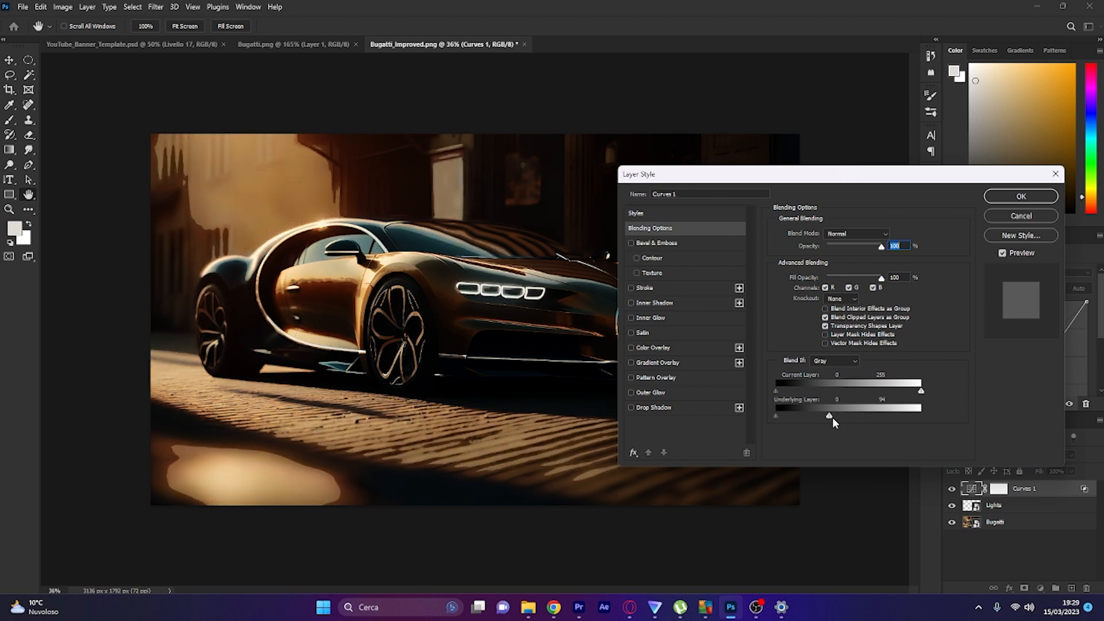
key("alt")
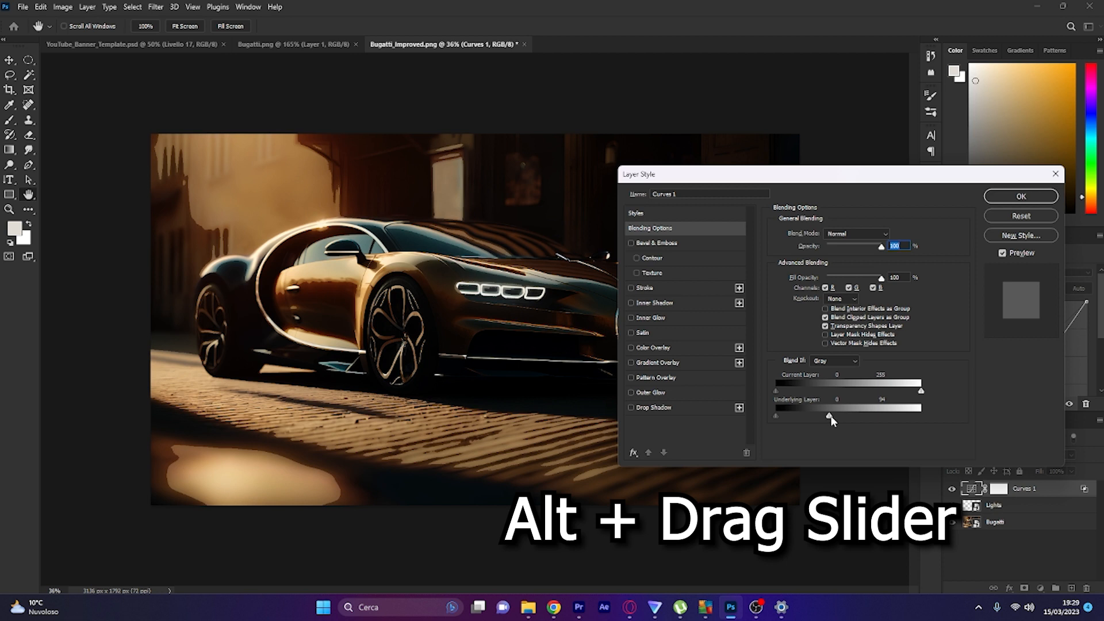
left_click_drag(830, 416, 876, 424)
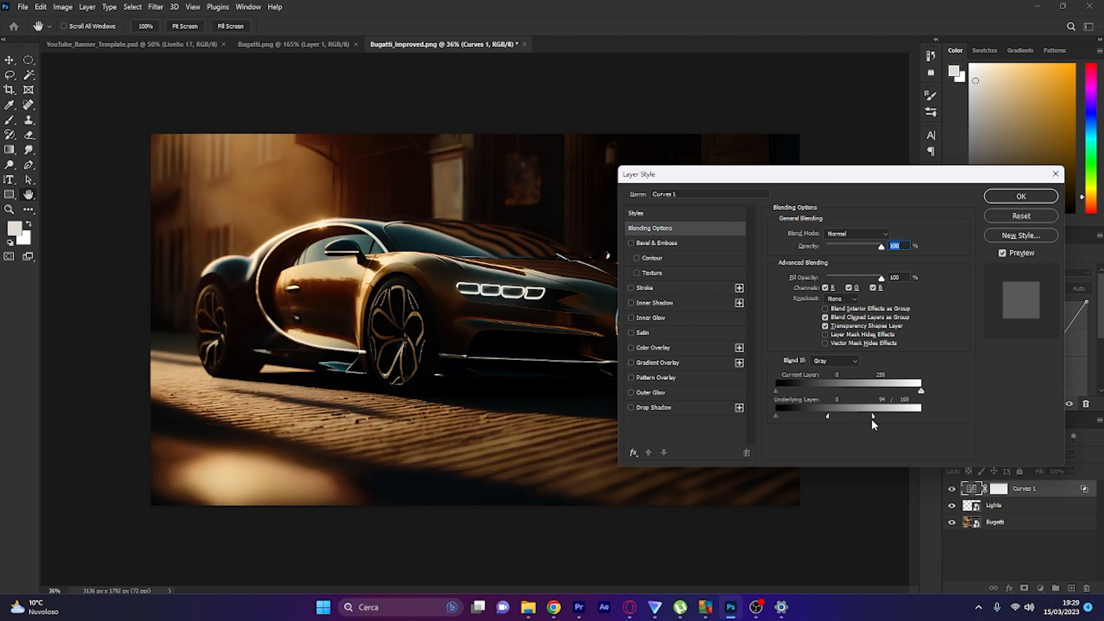
left_click(1012, 198)
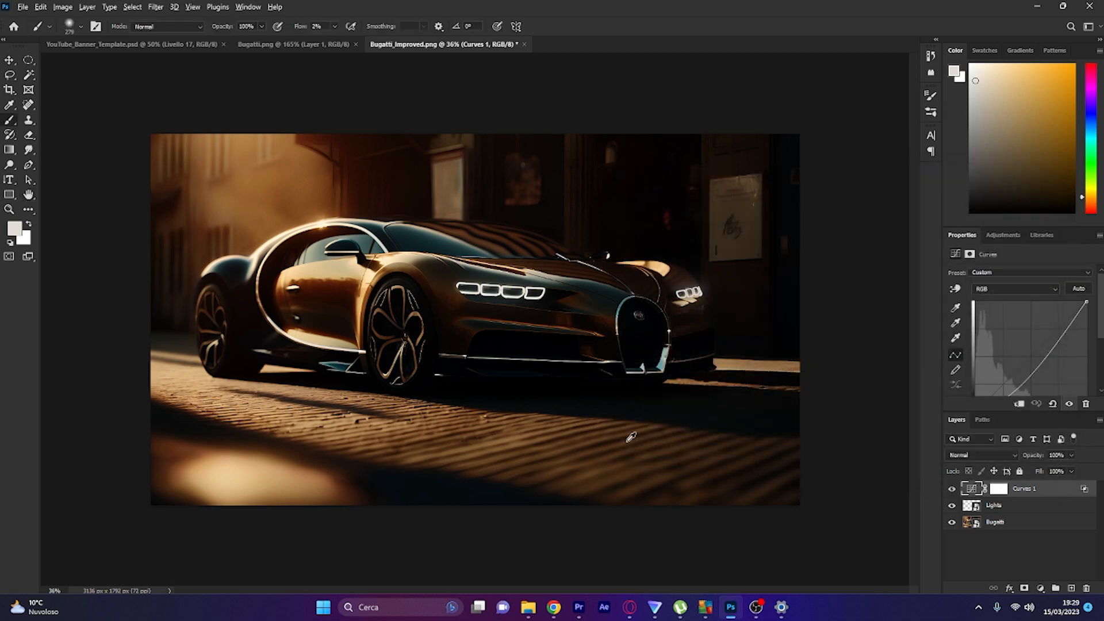
- Invert the Curves 1 layer mask to black to hide the darkening
scroll(592, 418, "down", 5)
scroll(410, 381, "up", 7)
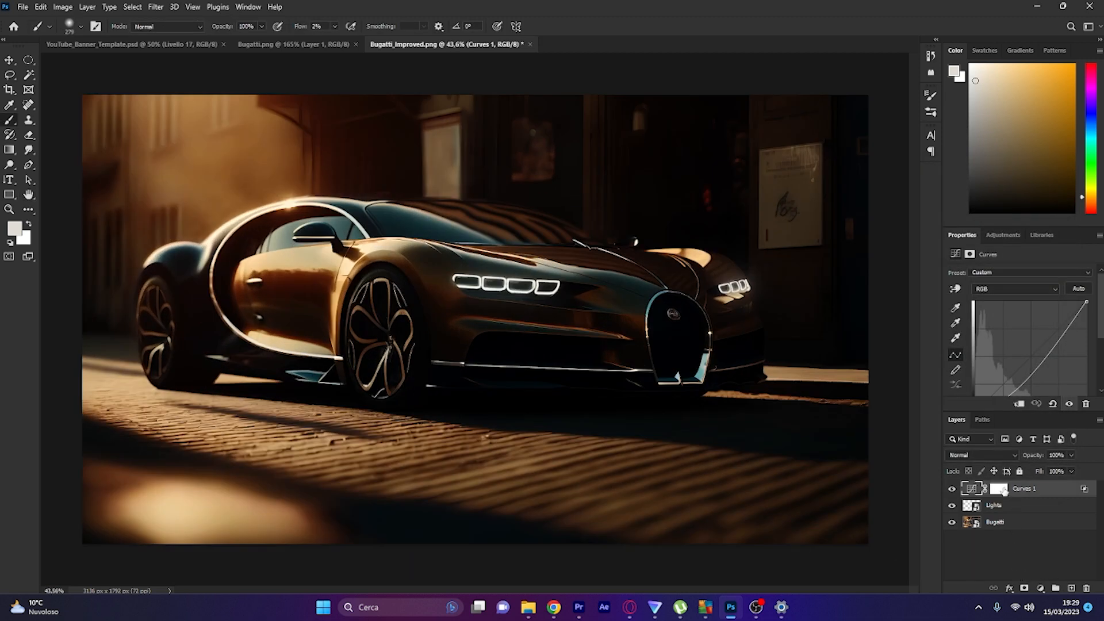
left_click(999, 489)
key("ctrl+i")
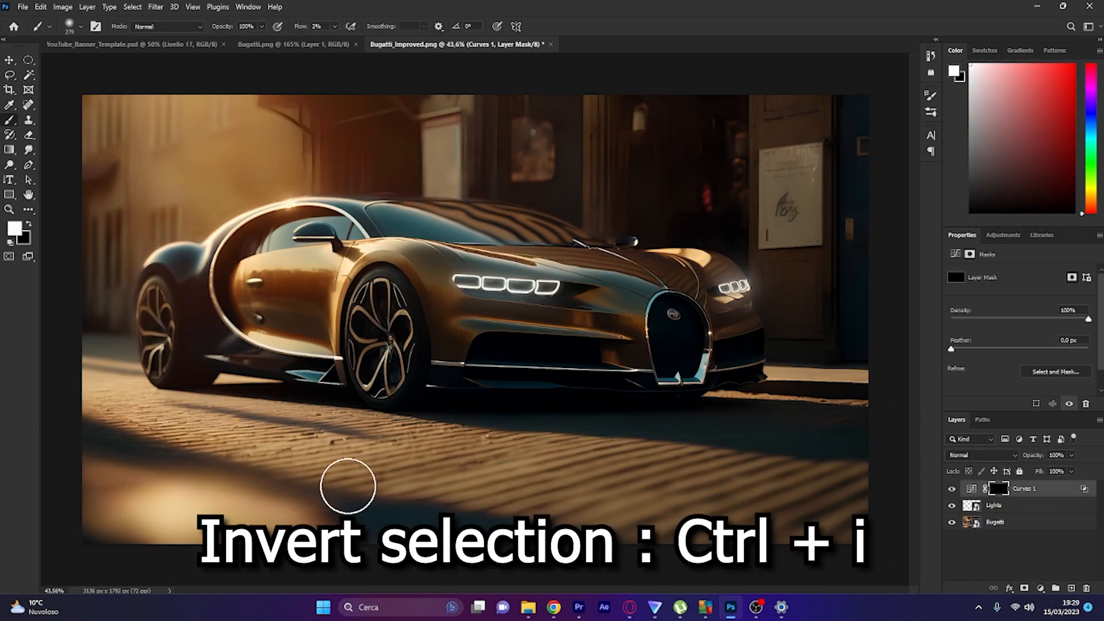
- Paint white on the Curves mask over the cobblestones and ground beside the car to deepen the shadows there
scroll(296, 481, "up", 5)
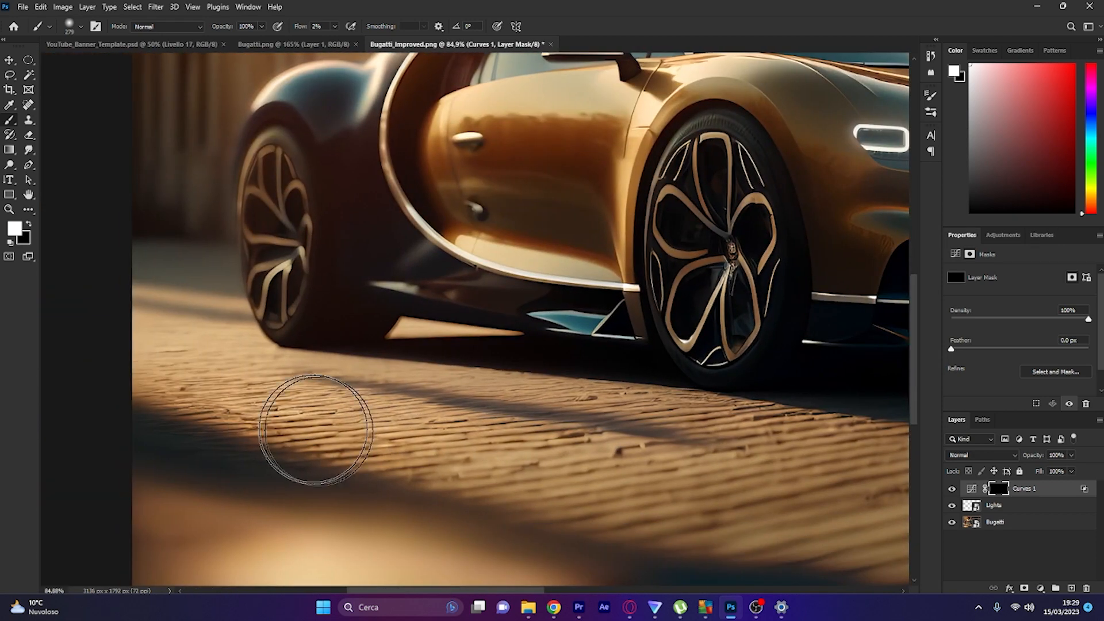
mouse_move(315, 430)
left_mouse_down()
mouse_move(187, 362)
mouse_move(262, 393)
mouse_move(577, 429)
mouse_move(556, 444)
mouse_move(662, 448)
mouse_move(581, 448)
left_mouse_up()
mouse_move(821, 469)
left_mouse_down()
mouse_move(405, 417)
mouse_move(236, 450)
mouse_move(487, 456)
mouse_move(492, 368)
left_mouse_up()
scroll(542, 436, "down", 5)
scroll(223, 356, "up", 4)
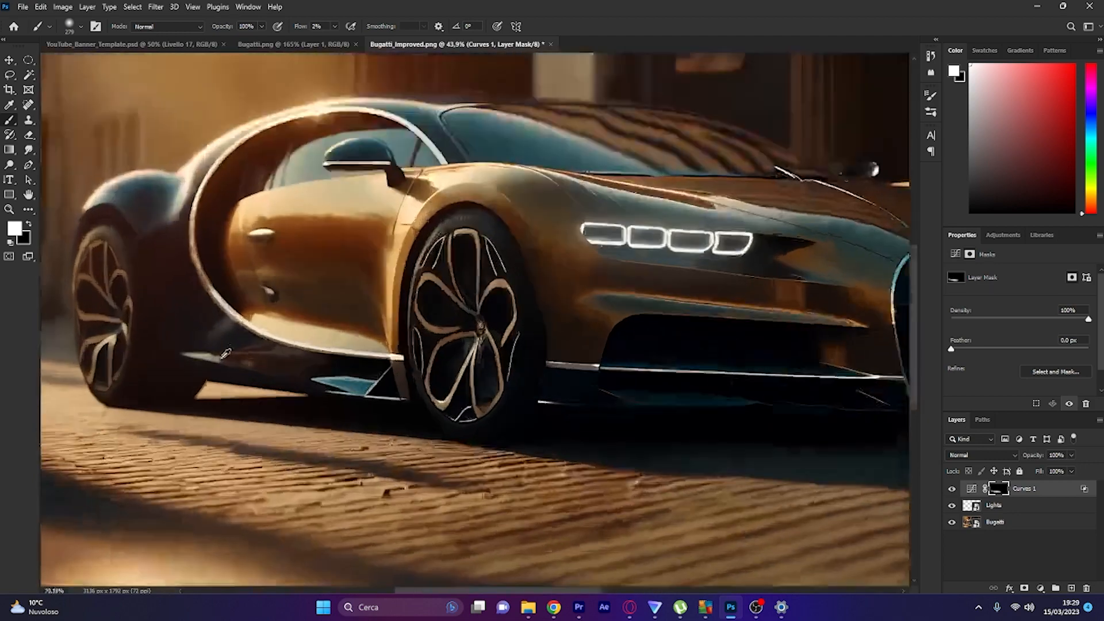
- Paint white on the Curves 1 mask around the base of the rear and front wheels to deepen their contact shadows
scroll(225, 353, "up", 4)
scroll(259, 373, "down", 4)
scroll(258, 383, "up", 5)
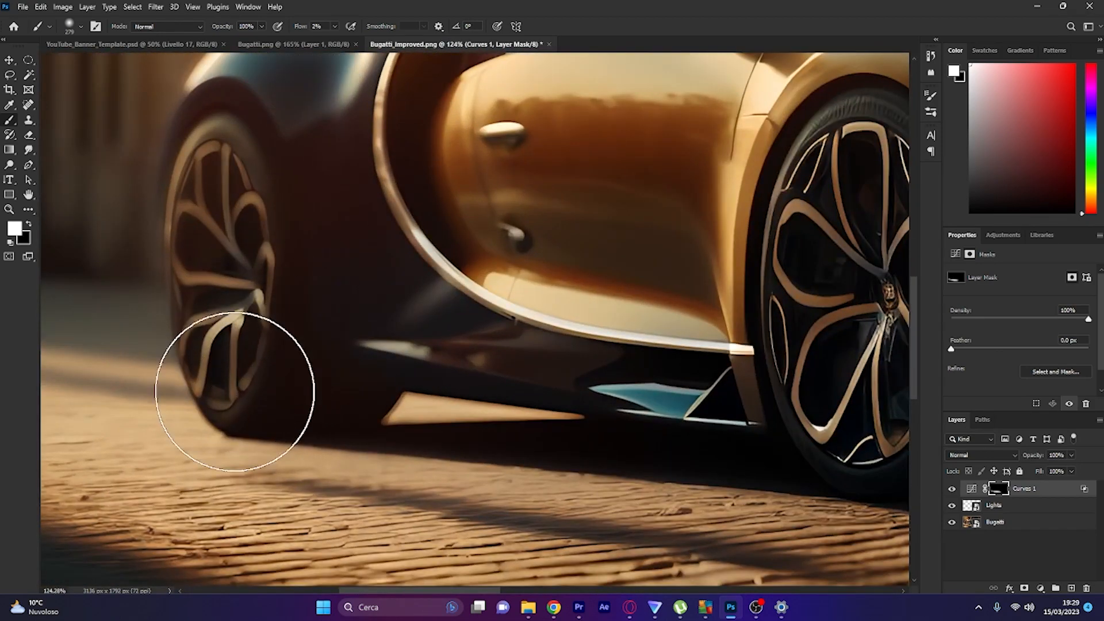
mouse_move(235, 392)
left_mouse_down()
mouse_move(276, 271)
mouse_move(317, 434)
left_mouse_up()
scroll(285, 423, "down", 5)
scroll(581, 456, "up", 4)
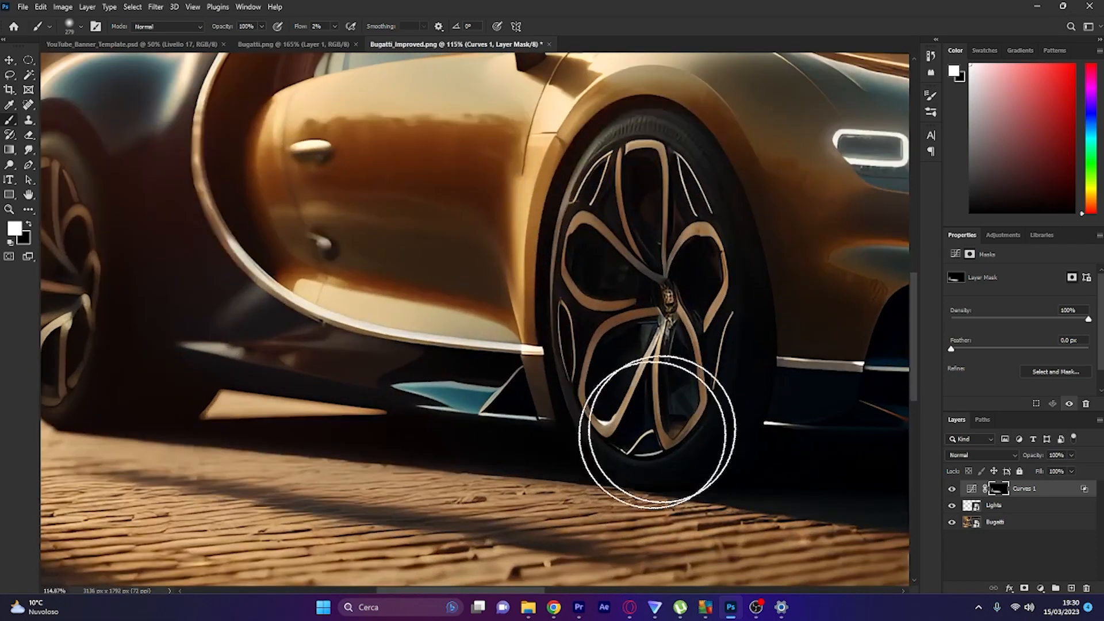
mouse_move(657, 433)
left_mouse_down()
mouse_move(649, 428)
mouse_move(715, 426)
mouse_move(705, 415)
mouse_move(601, 442)
left_mouse_up()
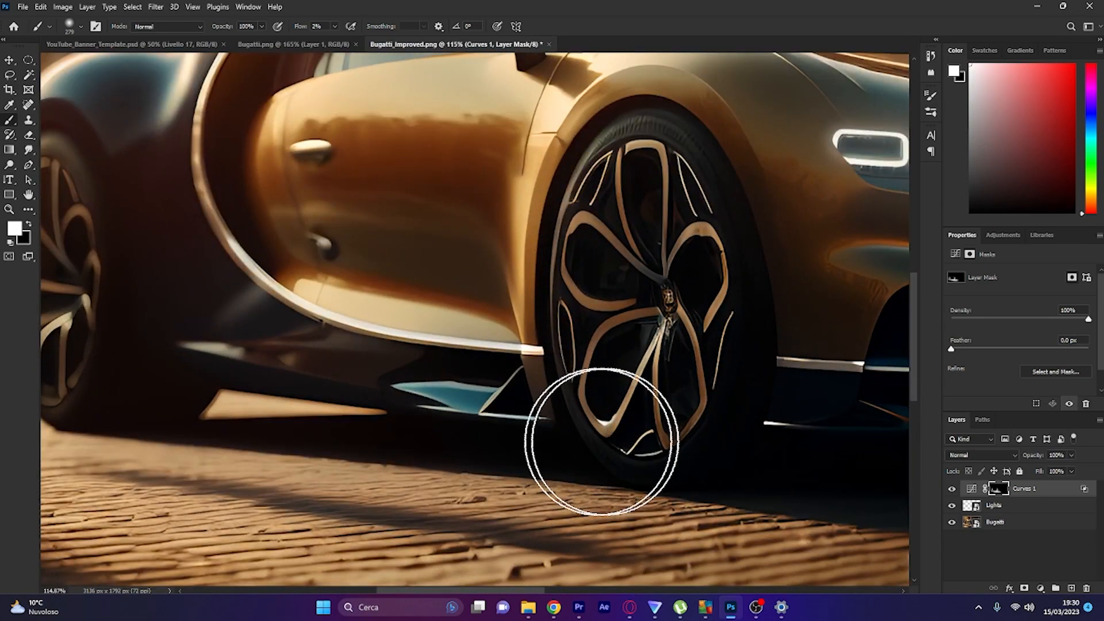
- Paint white on the Curves 1 mask beneath the front bumper, and with a 541 px brush over the surrounding ground and scene edges
scroll(254, 360, "down", 5)
scroll(331, 425, "up", 5)
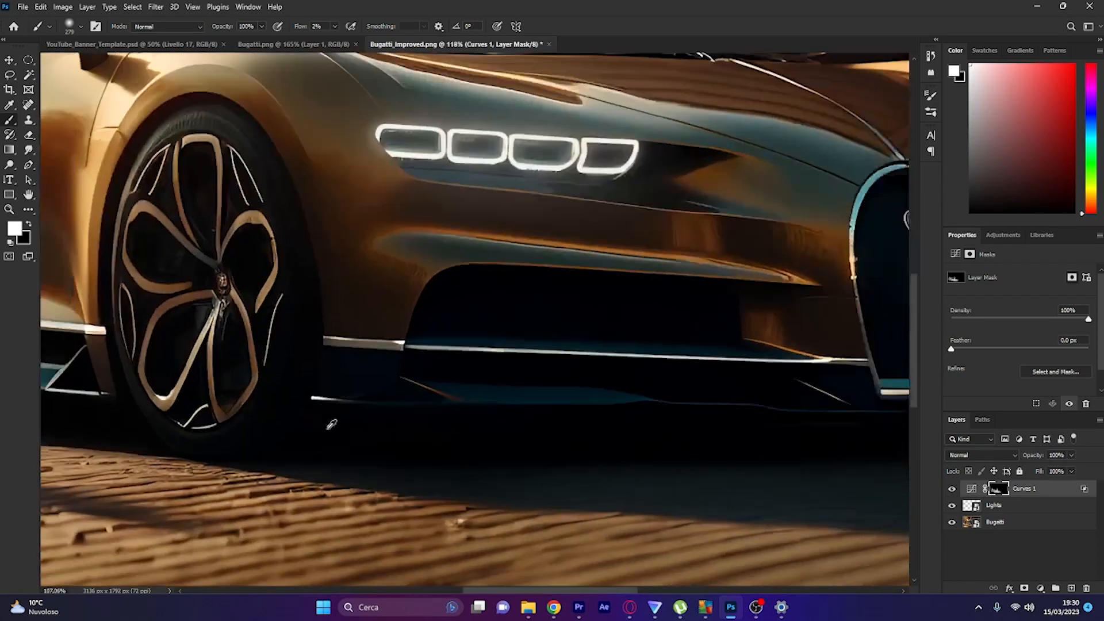
scroll(331, 424, "down", 5)
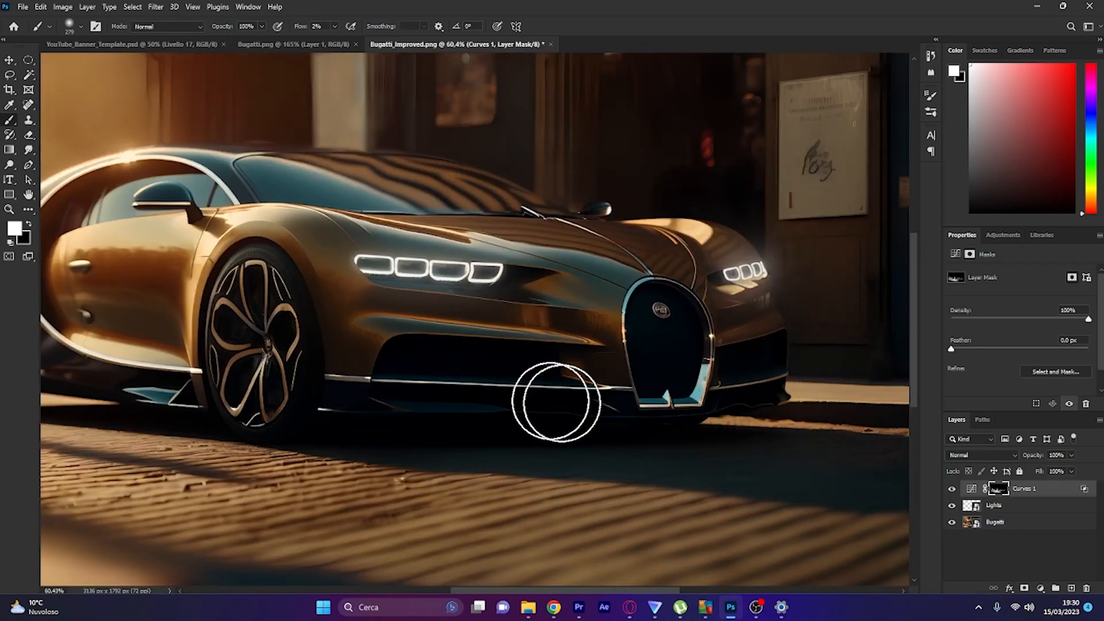
scroll(537, 399, "down", 3)
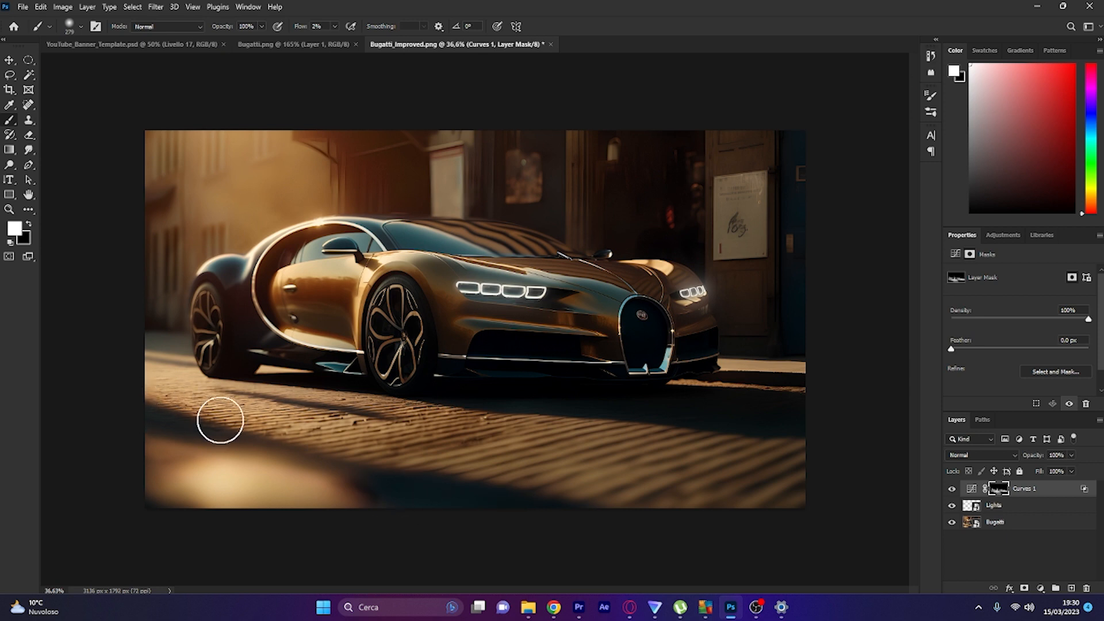
mouse_move(614, 469)
left_mouse_down()
mouse_move(641, 469)
mouse_move(494, 444)
left_mouse_up()
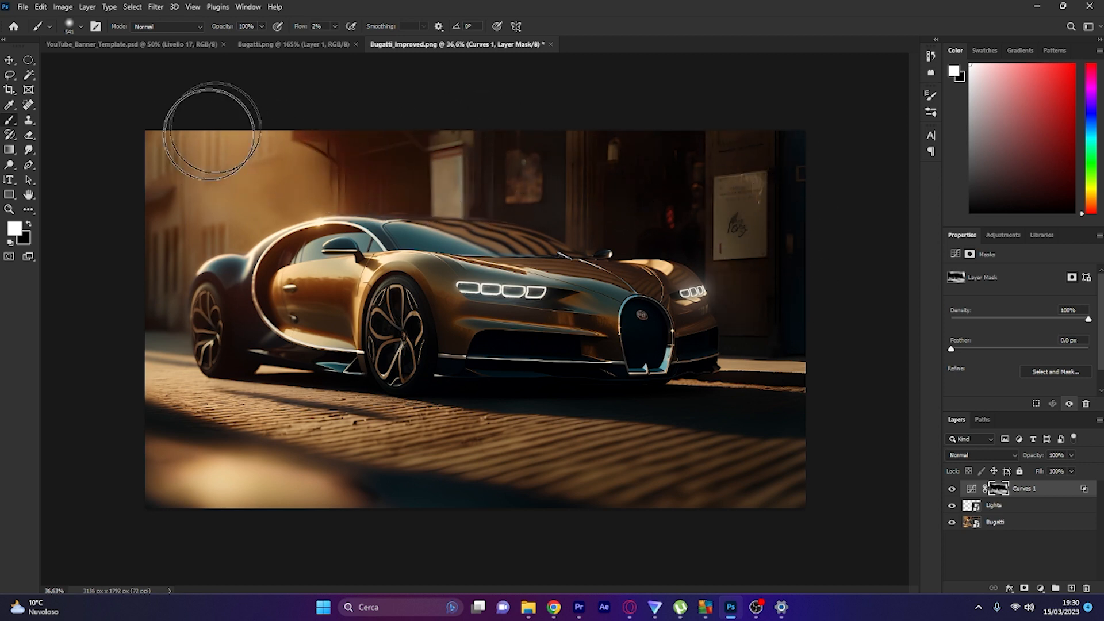
- Compare the whole image with and without the Curves 1 darkening
scroll(312, 319, "down", 7)
scroll(533, 366, "up", 5)
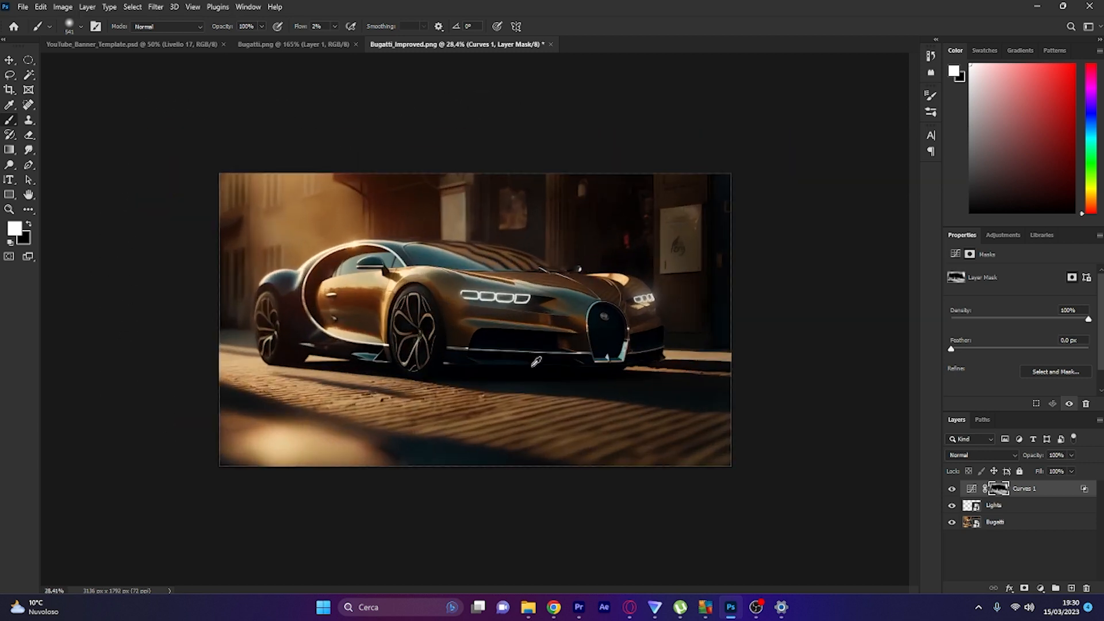
left_click(952, 490)
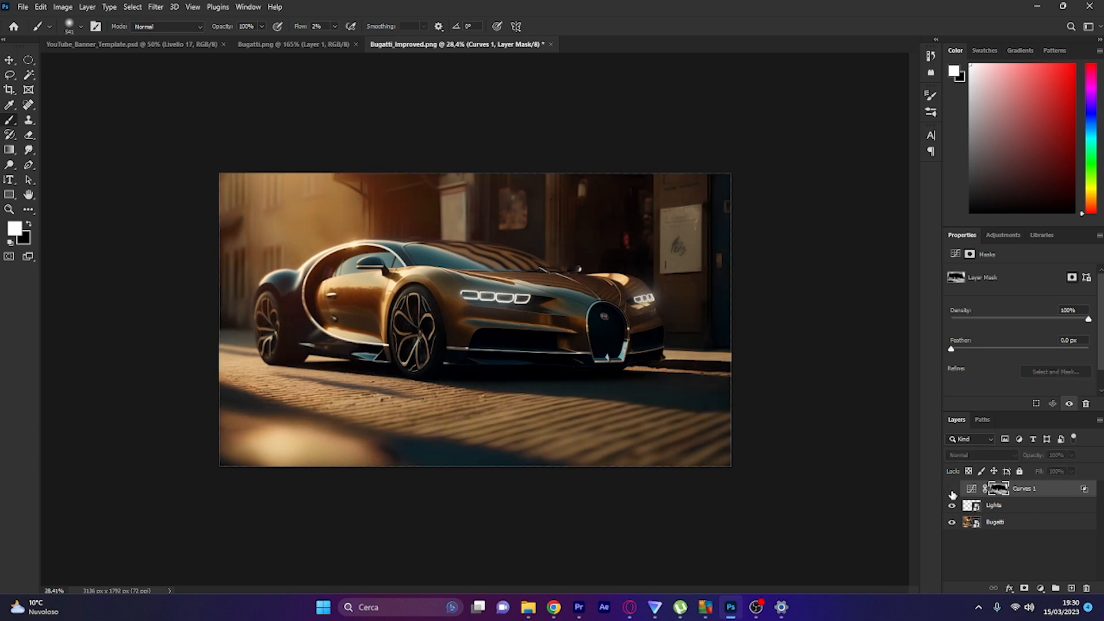
left_click(951, 490)
left_click(951, 490)
left_click(952, 490)
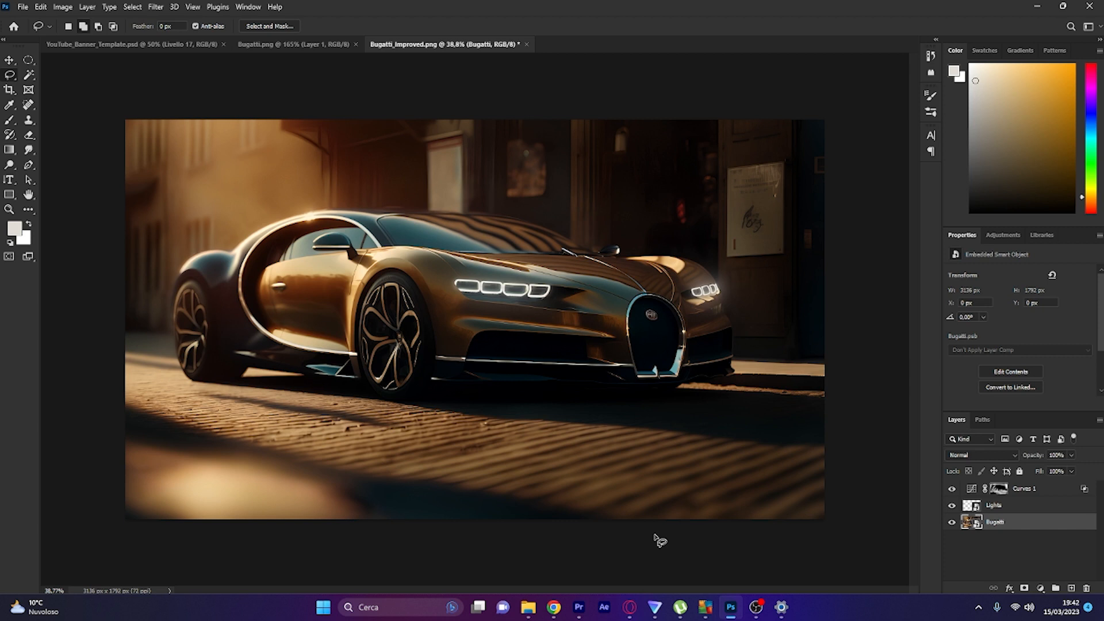
- Start a Camera Raw Filter on the Bugatti layer, set Temperature to +7 and compare it with the default settings
left_click(155, 7)
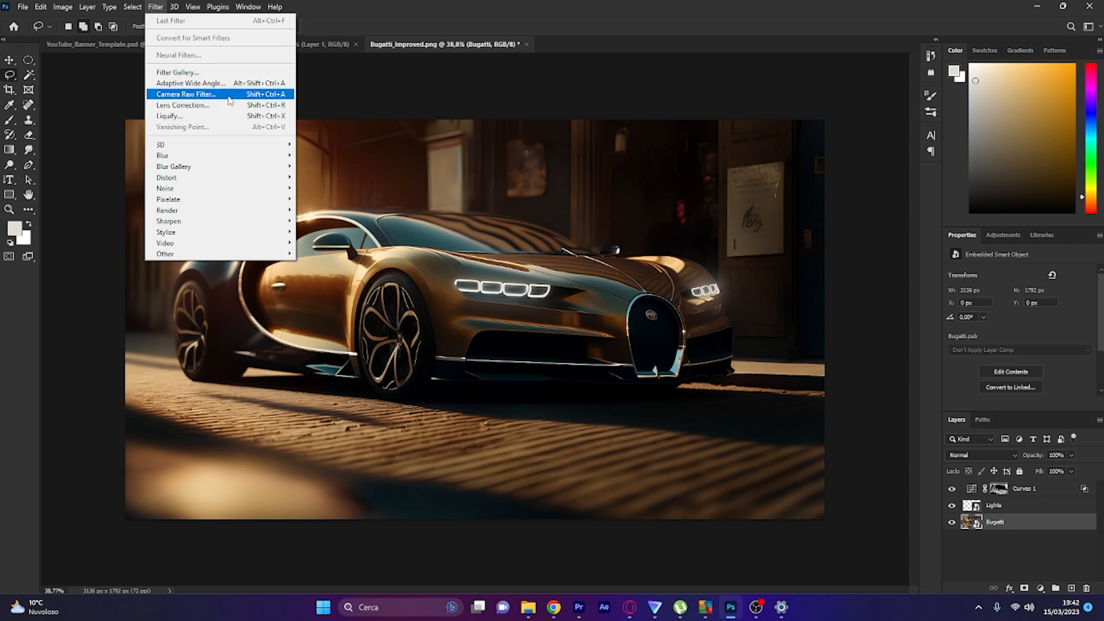
left_click(251, 96)
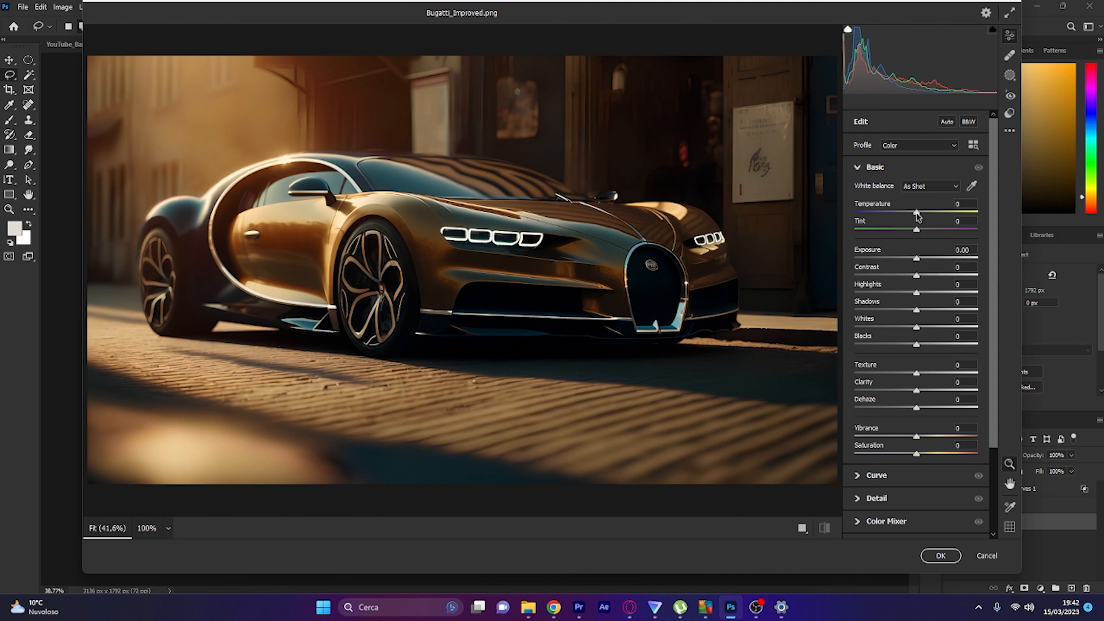
left_click_drag(918, 215, 923, 216)
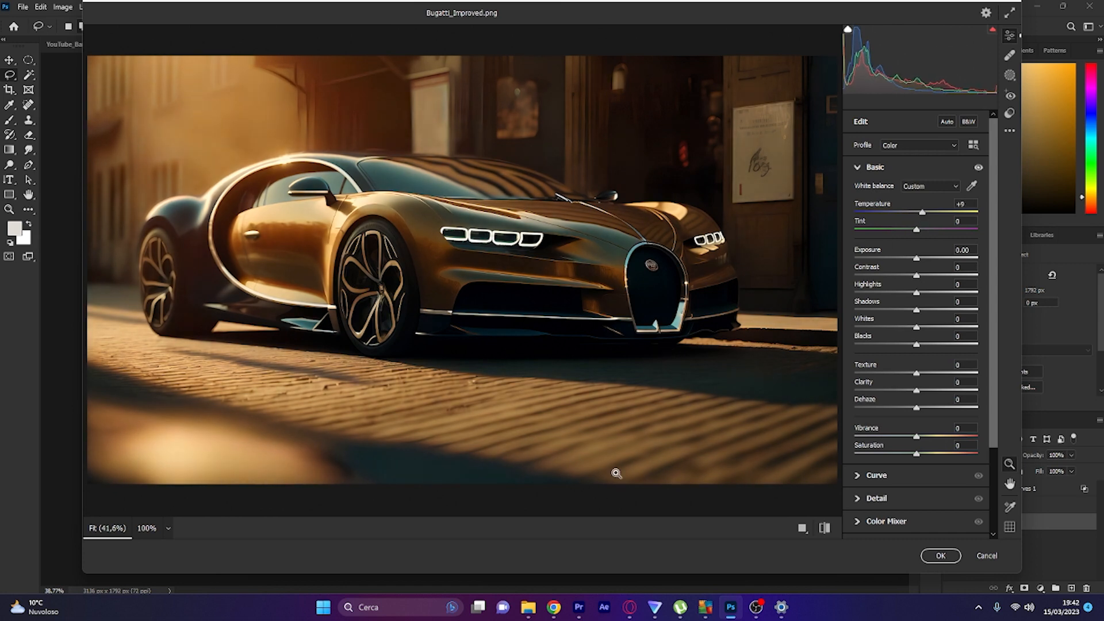
left_click_drag(560, 425, 551, 428)
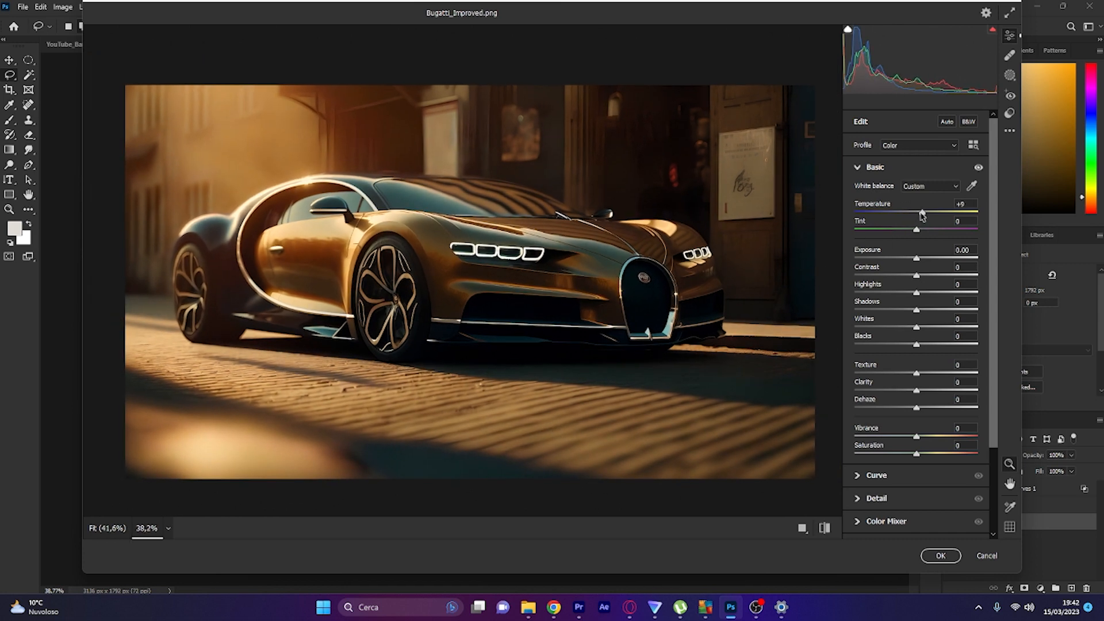
left_click_drag(923, 216, 921, 237)
left_click(825, 530)
left_click(825, 533)
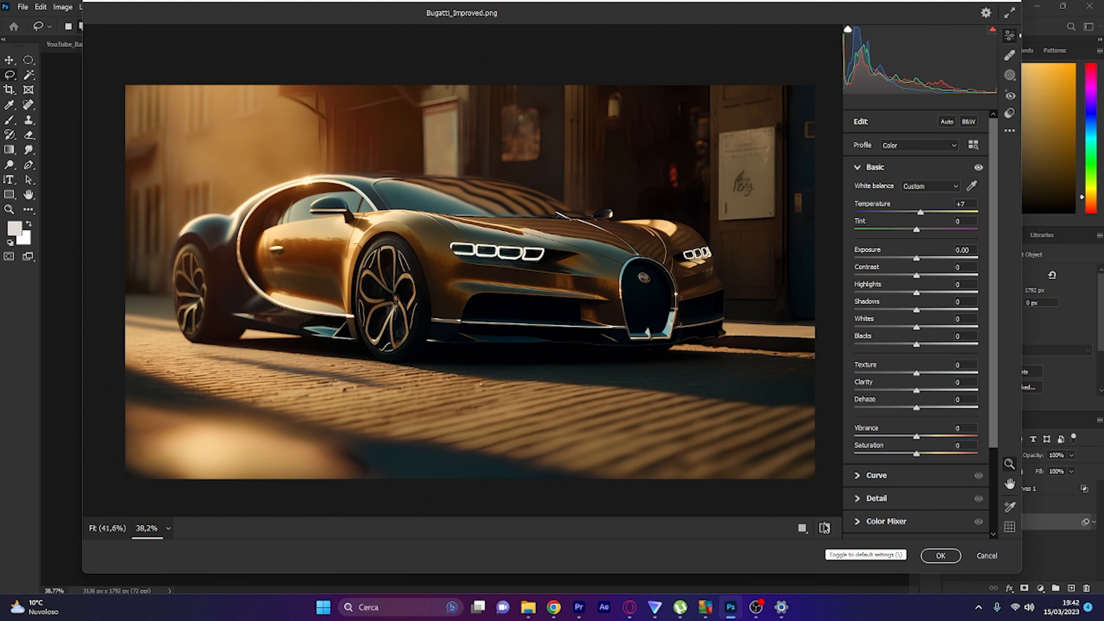
- Set the Camera Raw Contrast to +33, Highlights to +12 and Shadows to -4, with Blacks reset to 0
left_click_drag(919, 280, 935, 288)
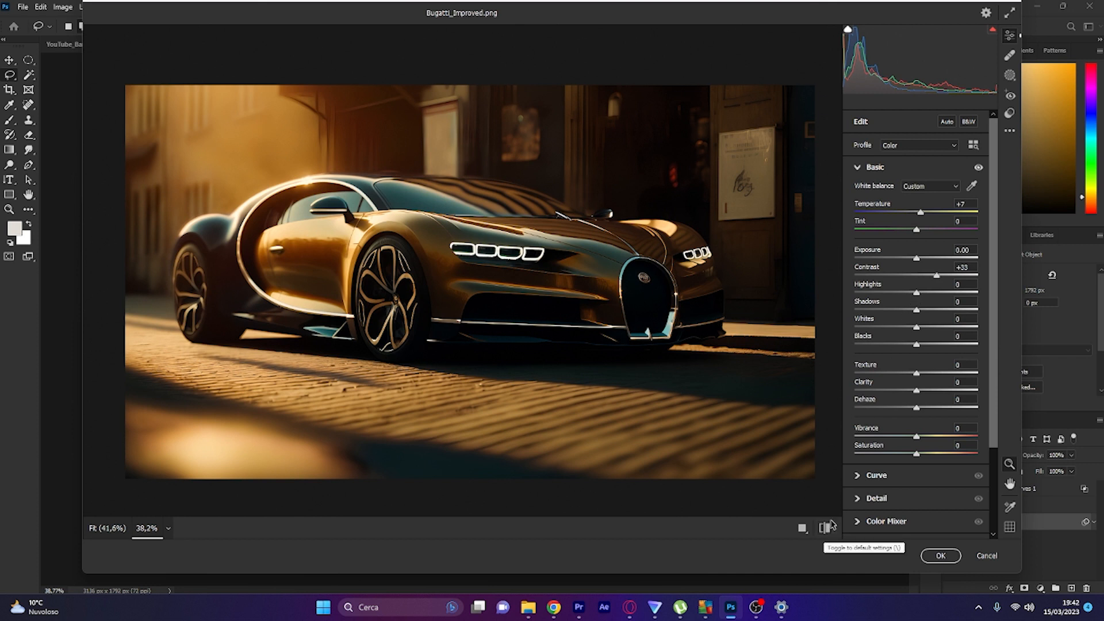
key("ctrl+z")
key("ctrl+shift+z")
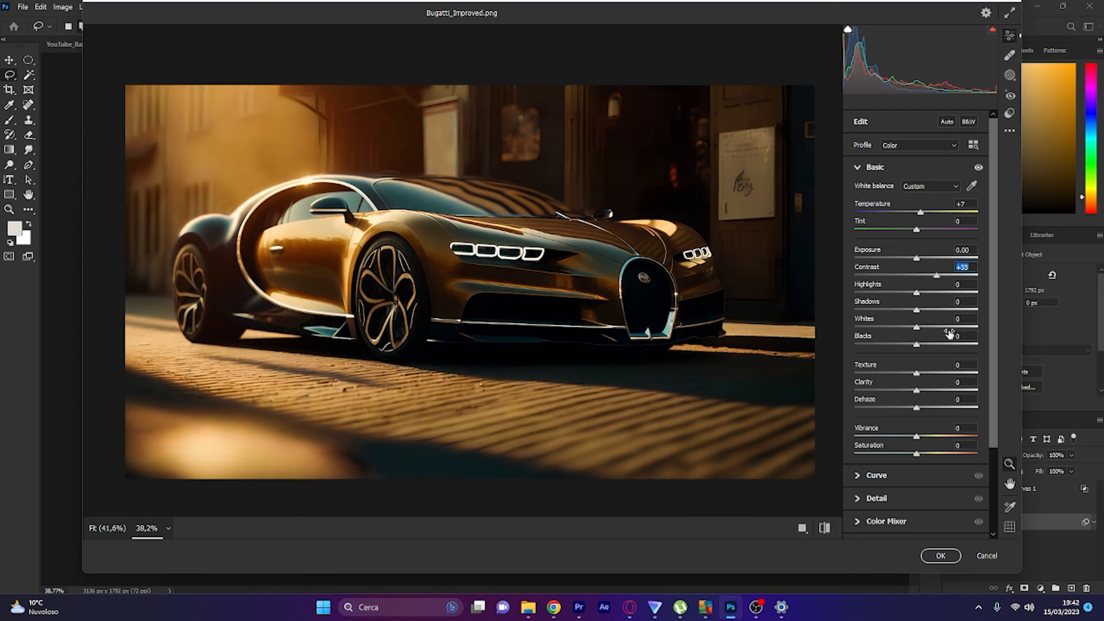
left_click_drag(916, 294, 919, 349)
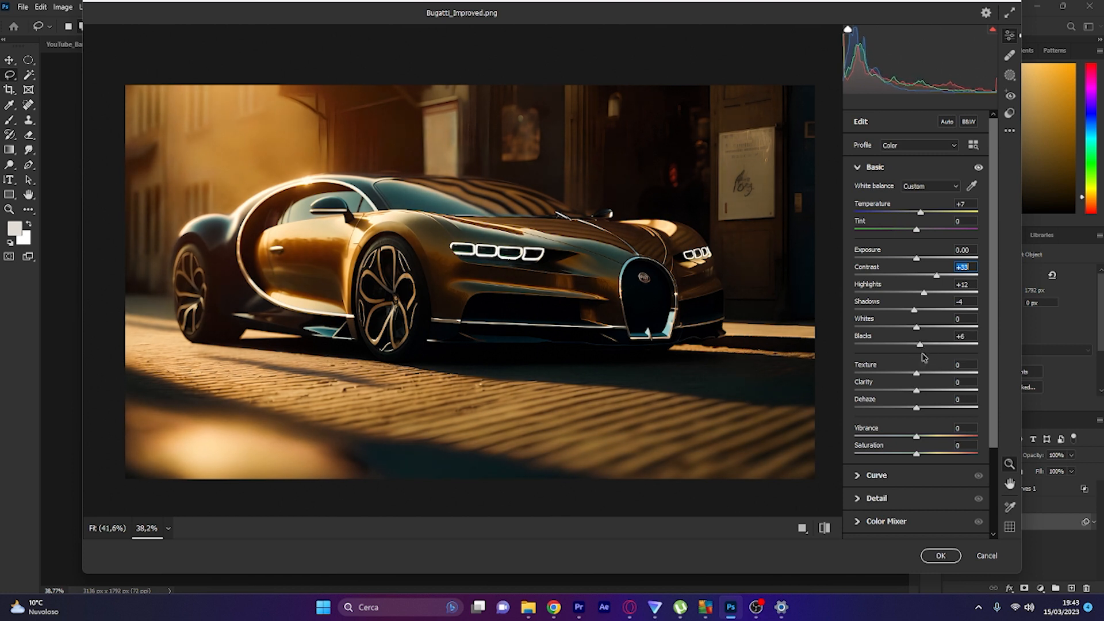
double_click(921, 360)
scroll(923, 362, "down", 2)
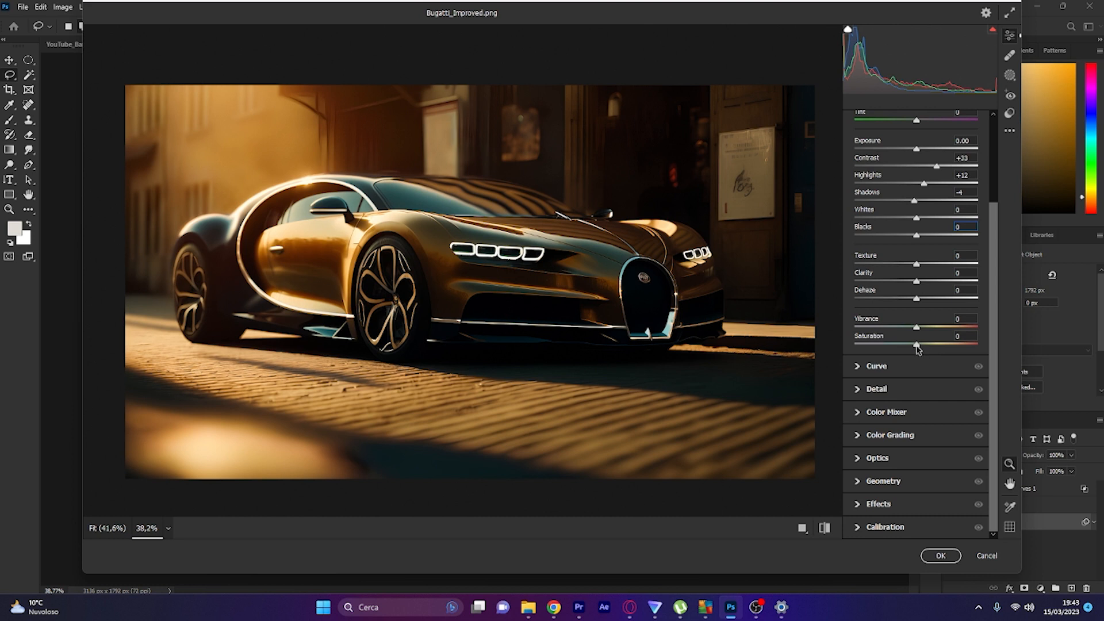
- Adjust the Camera Raw colour intensity and tone curve, and apply the filter to the Bugatti layer
left_click_drag(916, 345, 884, 325)
left_click(903, 366)
left_click(876, 456)
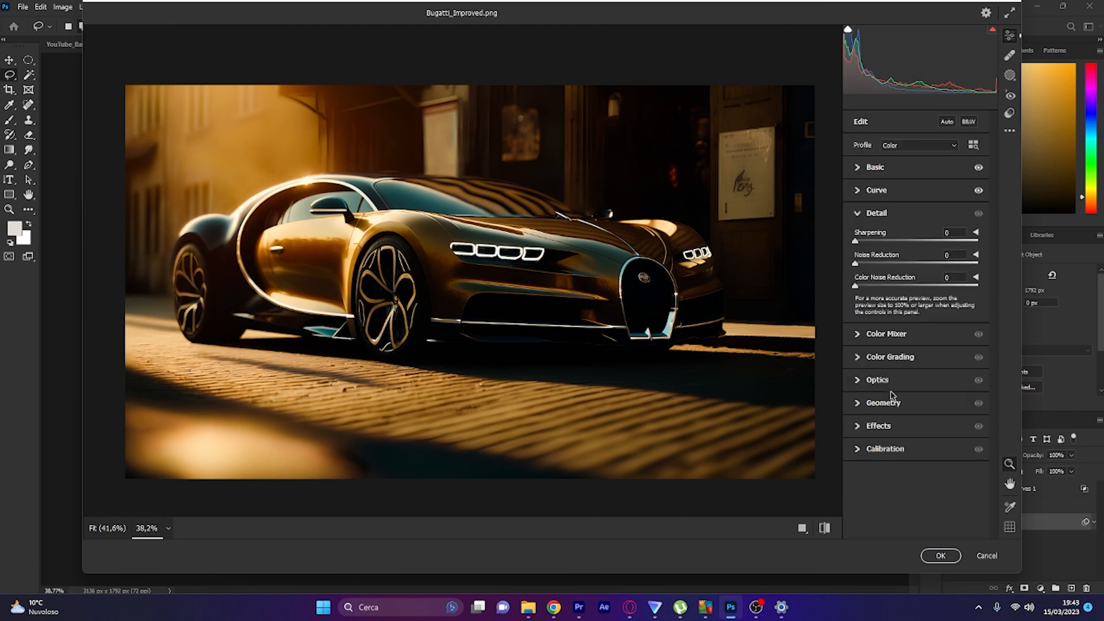
left_click(937, 556)
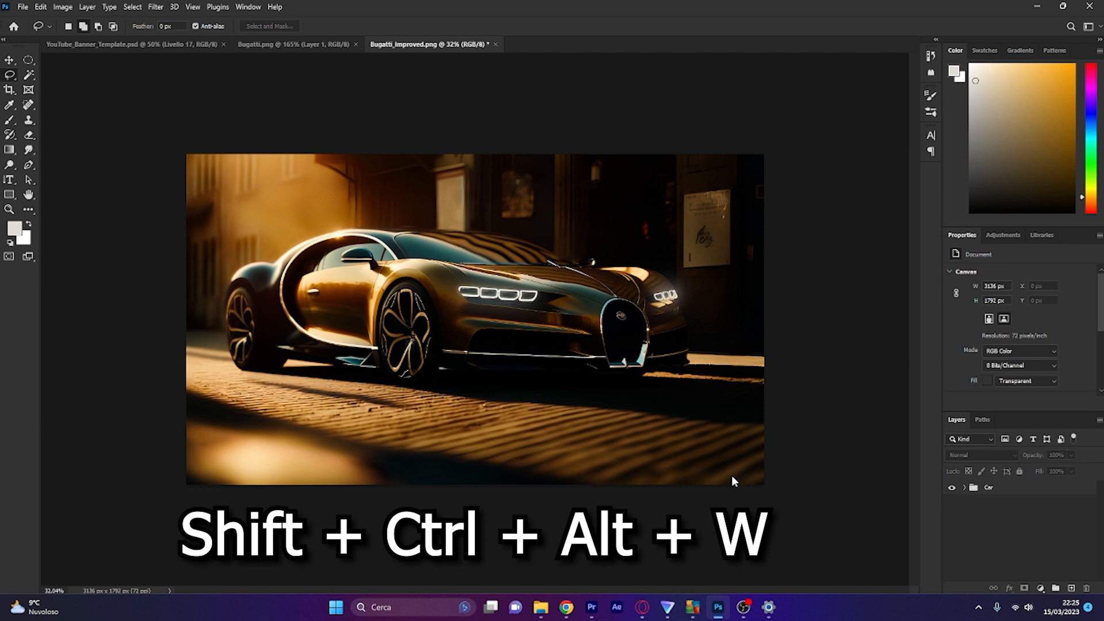
- Open the Export As settings for the finished Bugatti_Improved image
key("shift+ctrl+alt+w")
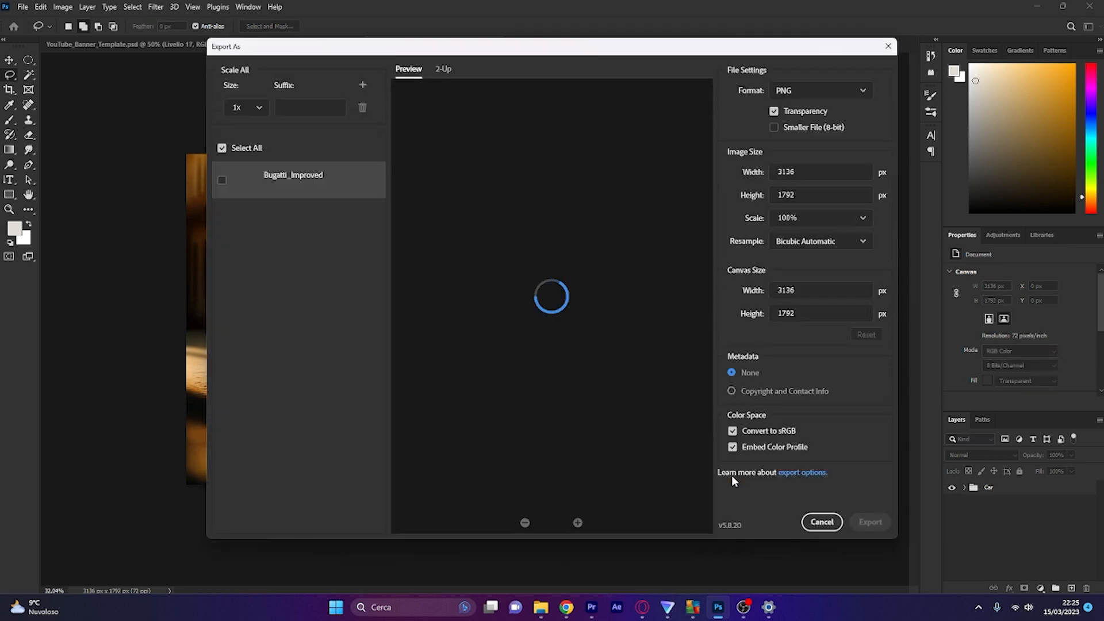